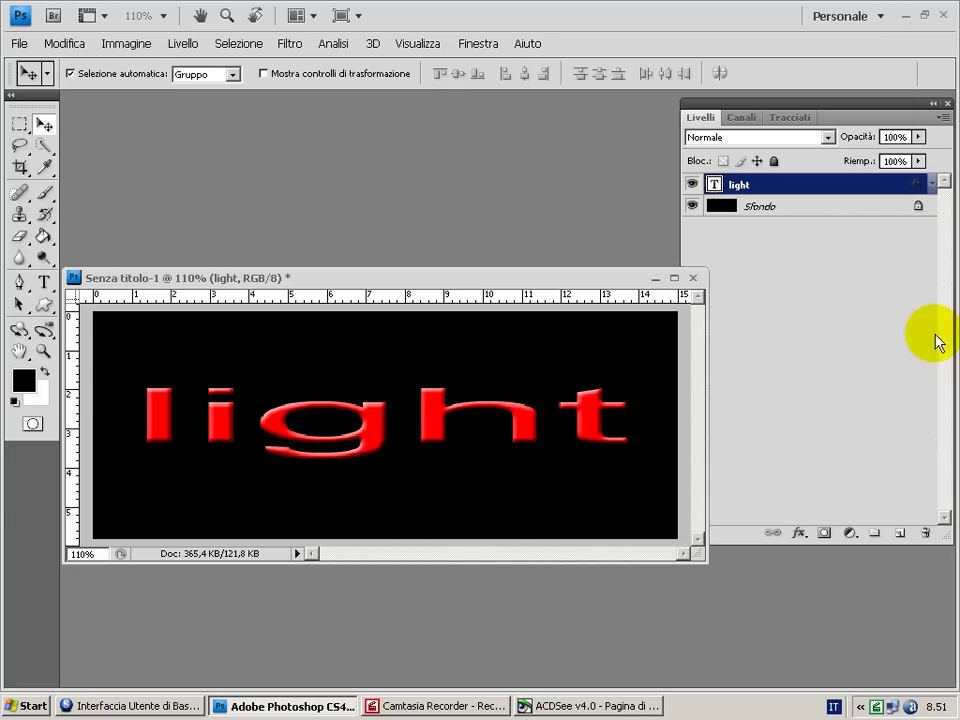
- Add a new layer, make white the foreground colour and pick the Brush tool
left_click(899, 535)
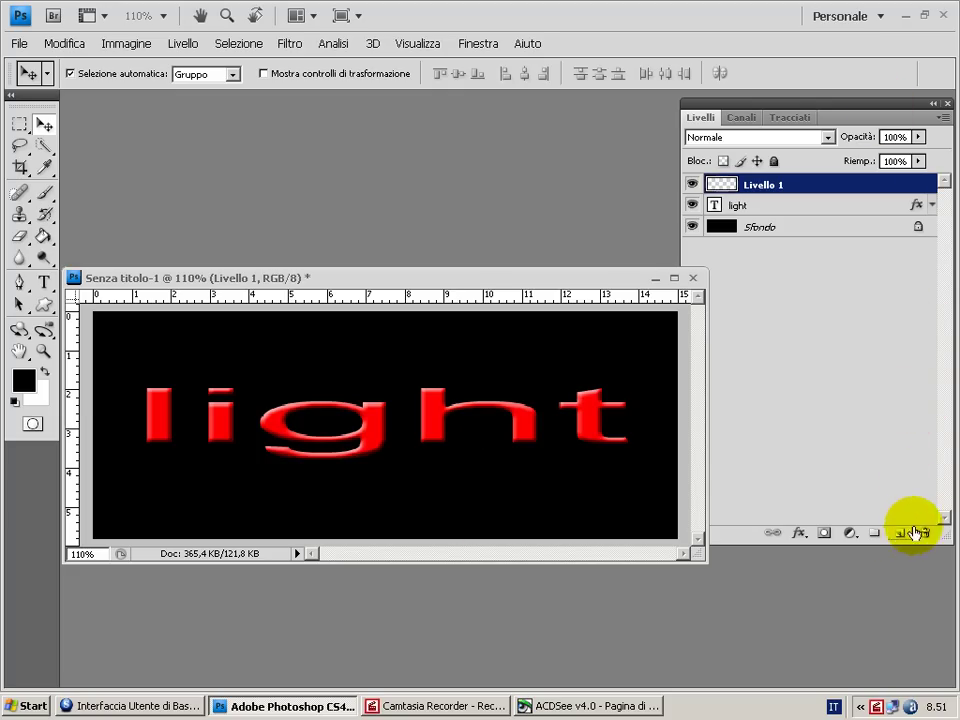
left_click(44, 370)
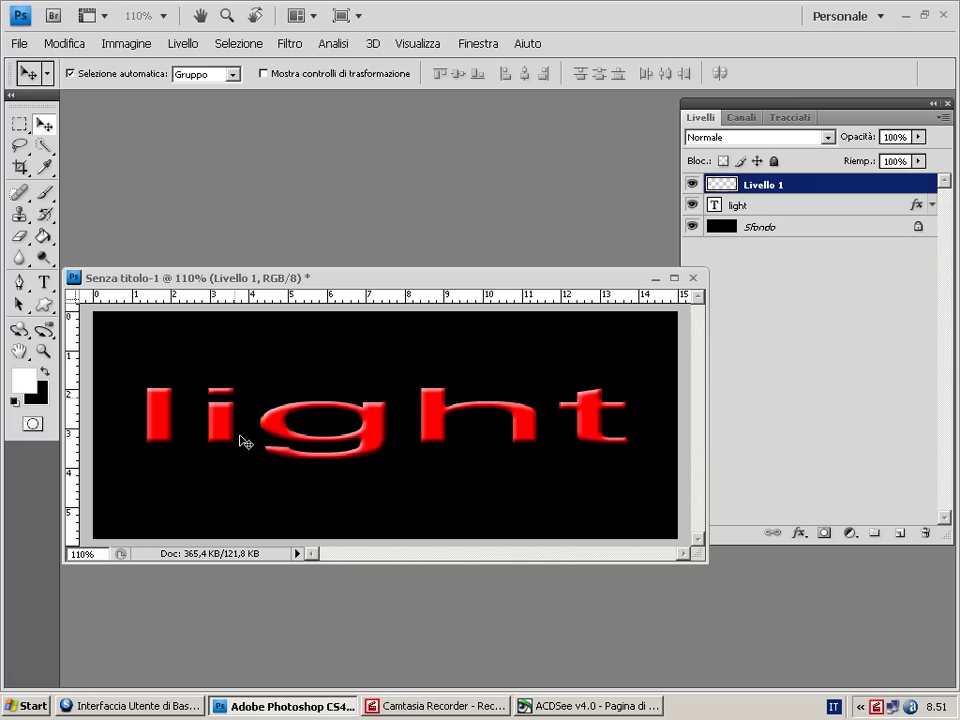
left_click(18, 374)
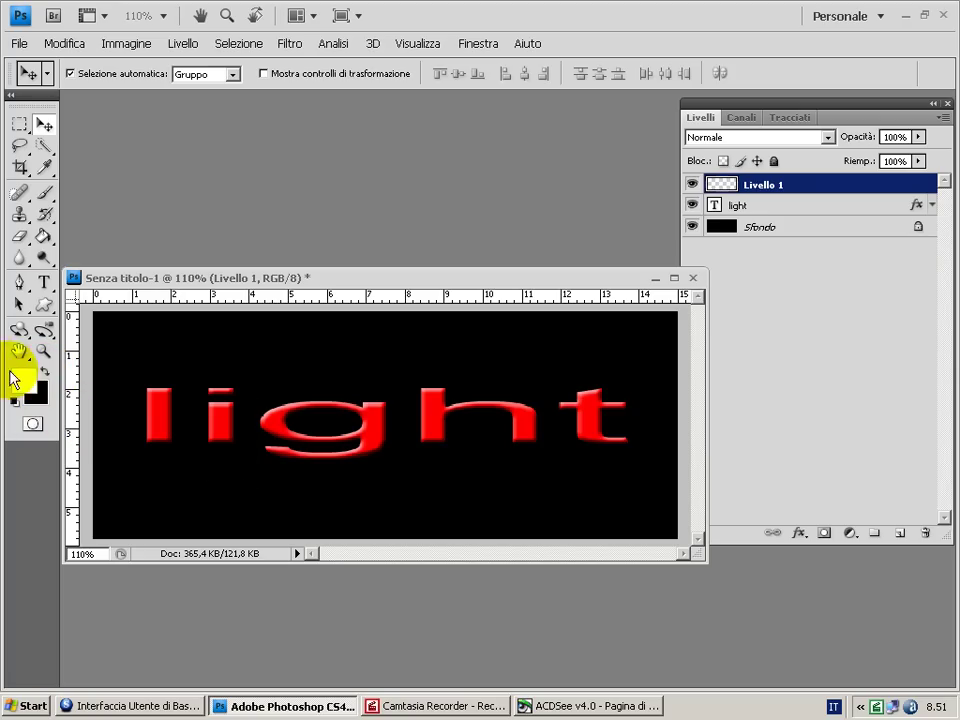
left_click(44, 190)
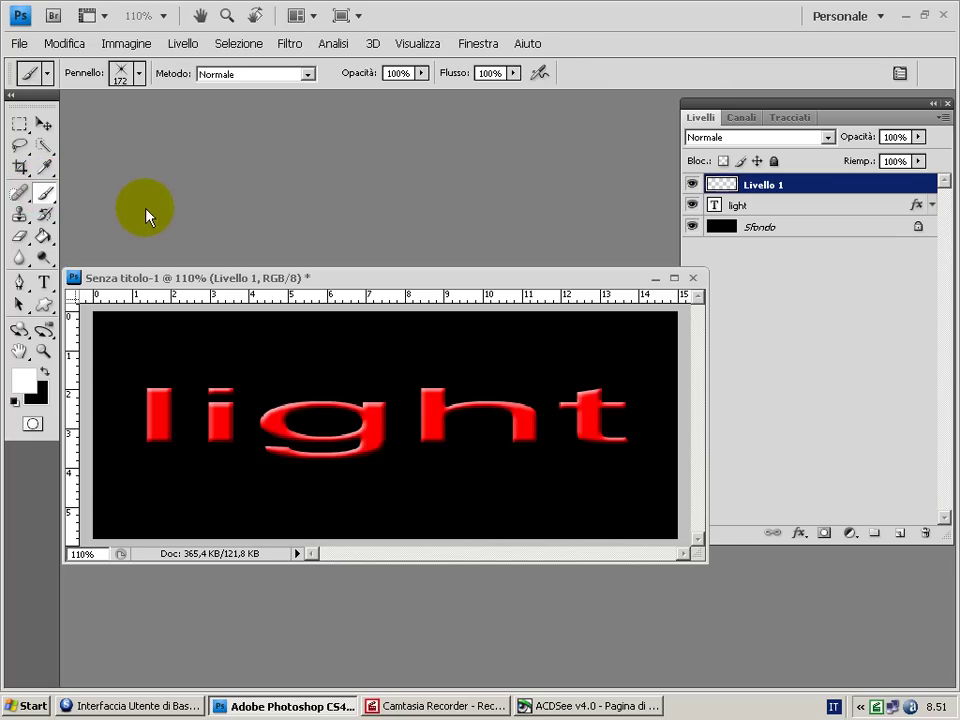
- Paint a small white sparkle atop the 'i' with the star brush at 23 px
left_click(141, 73)
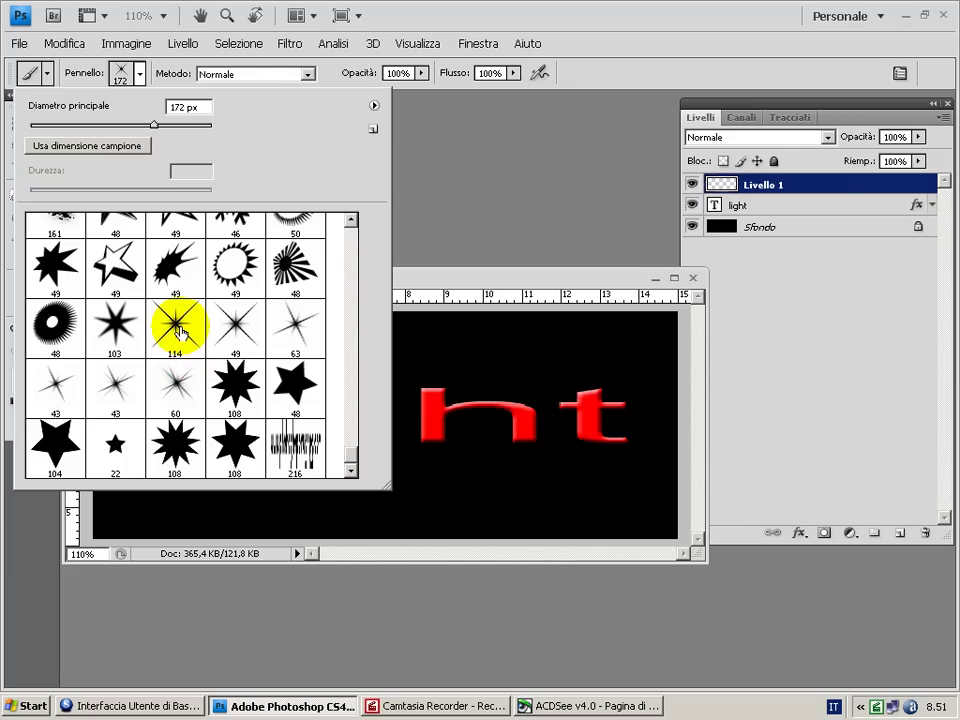
left_click(178, 330)
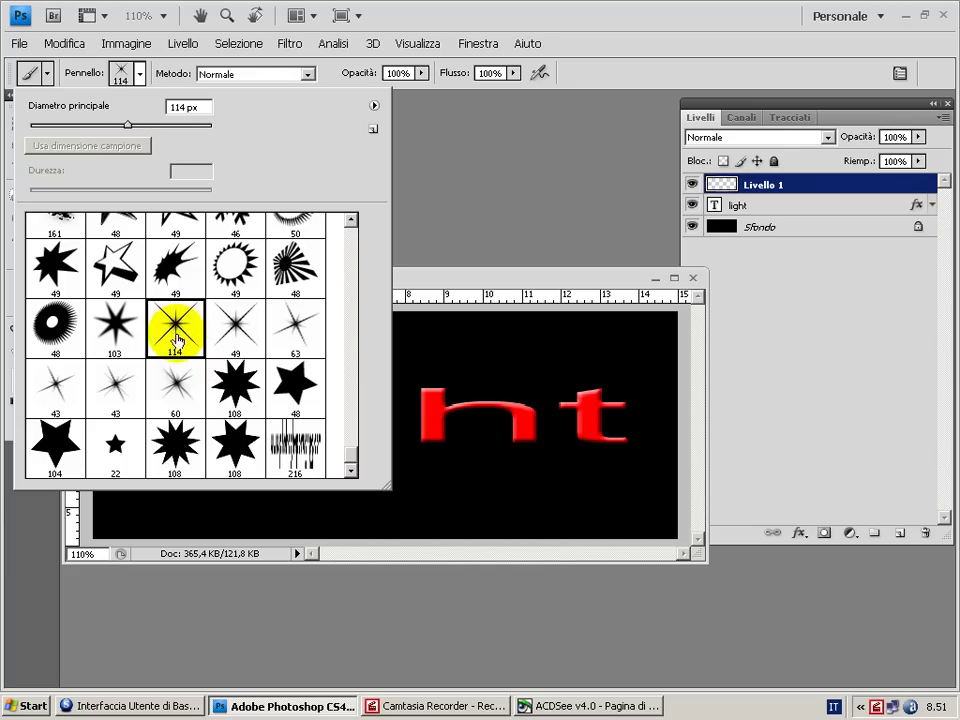
left_click(407, 330)
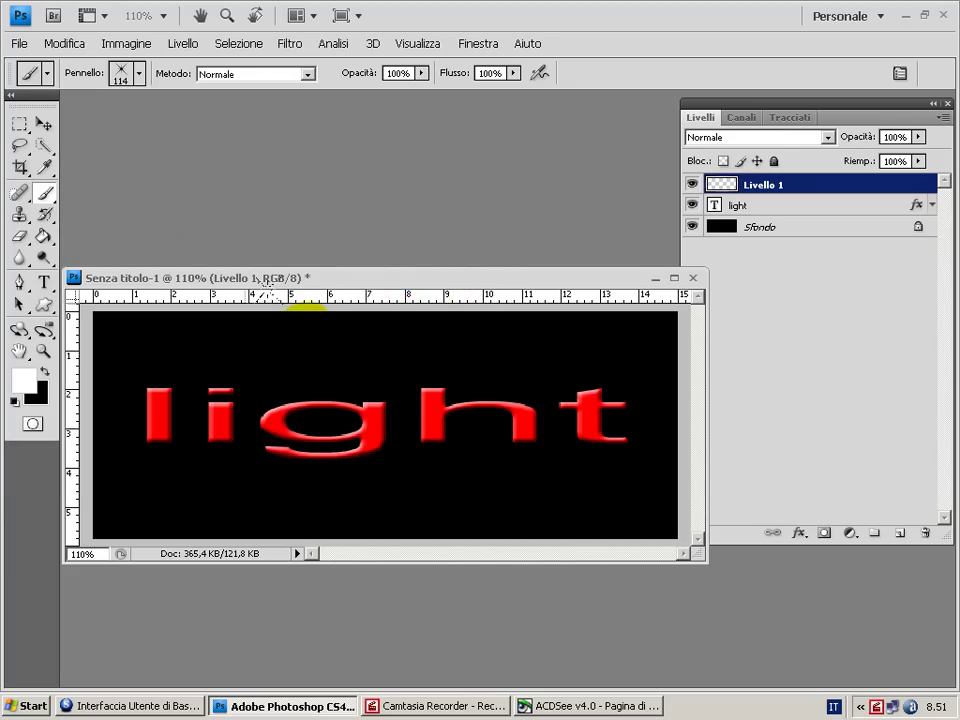
left_click(137, 73)
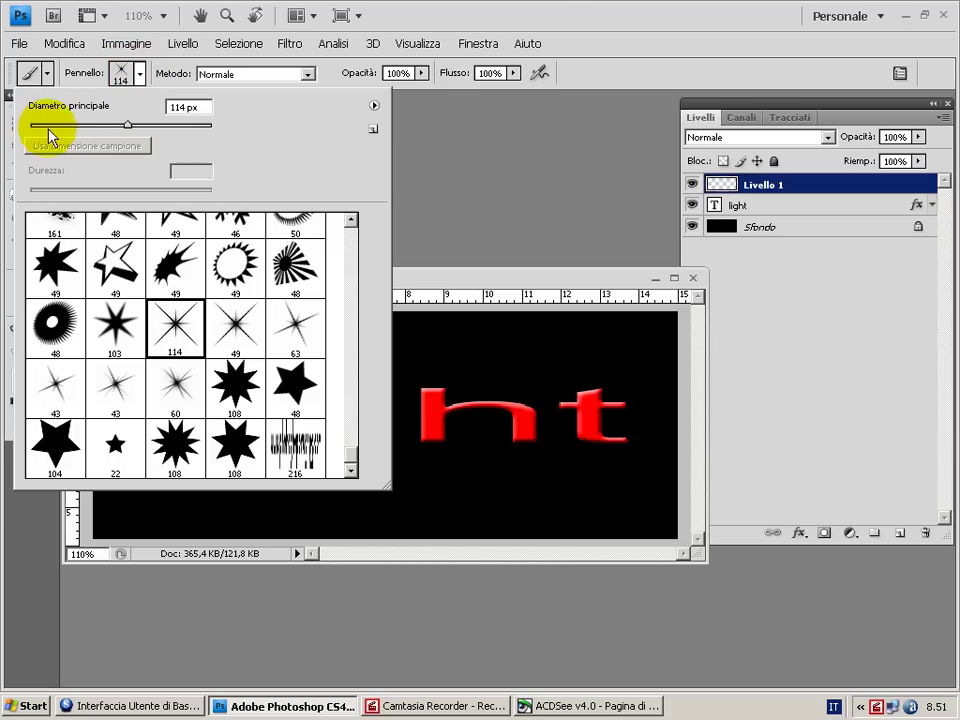
left_click(49, 126)
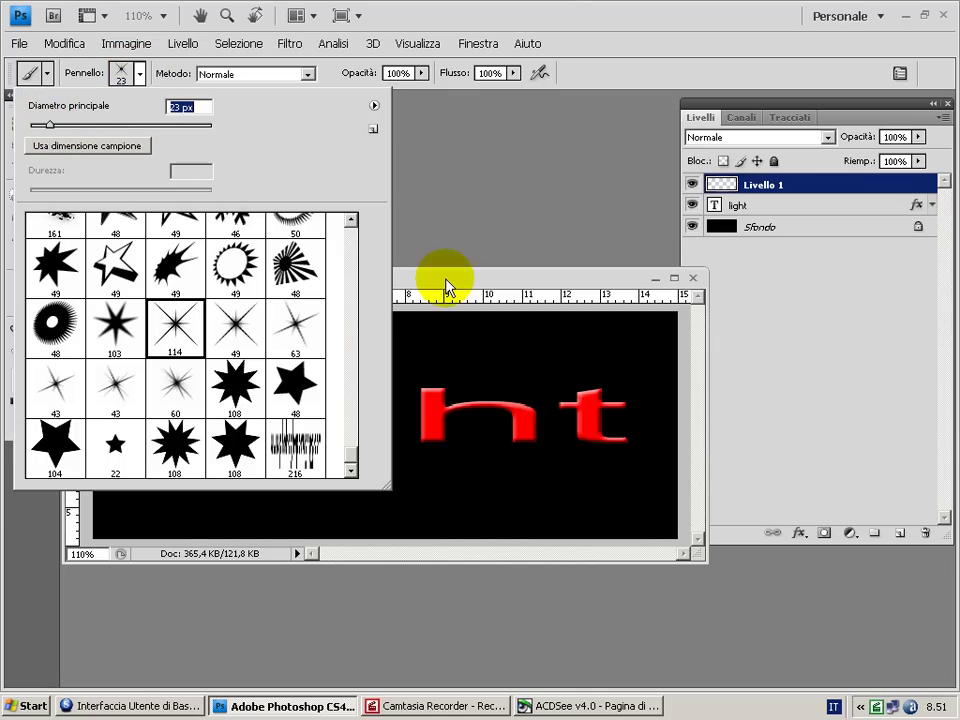
left_click(364, 381)
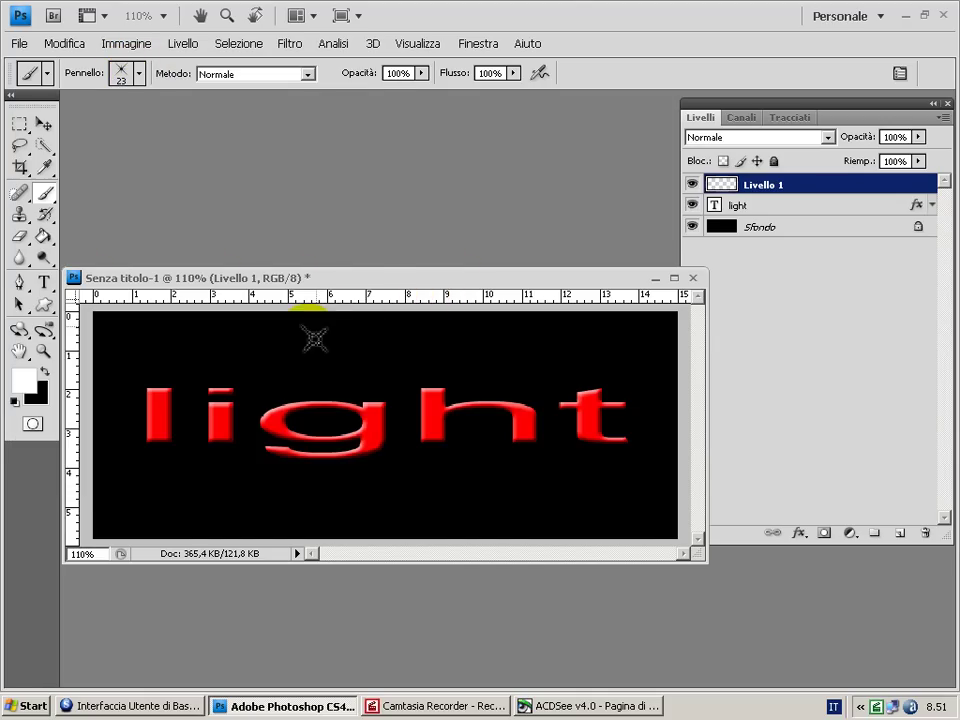
left_click_drag(210, 390, 237, 396)
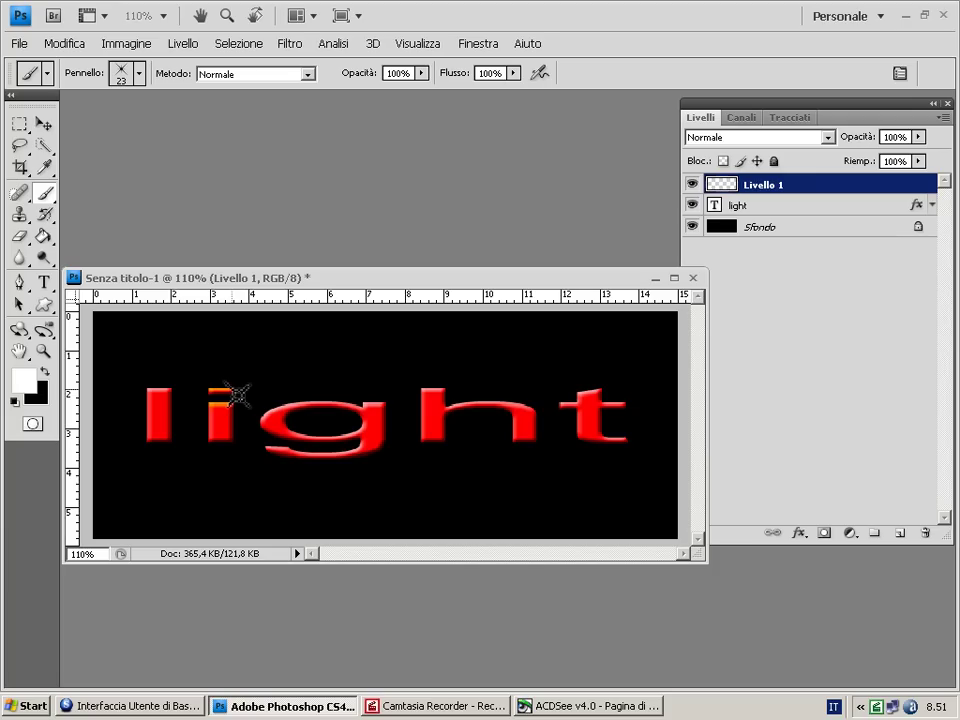
left_click(235, 392)
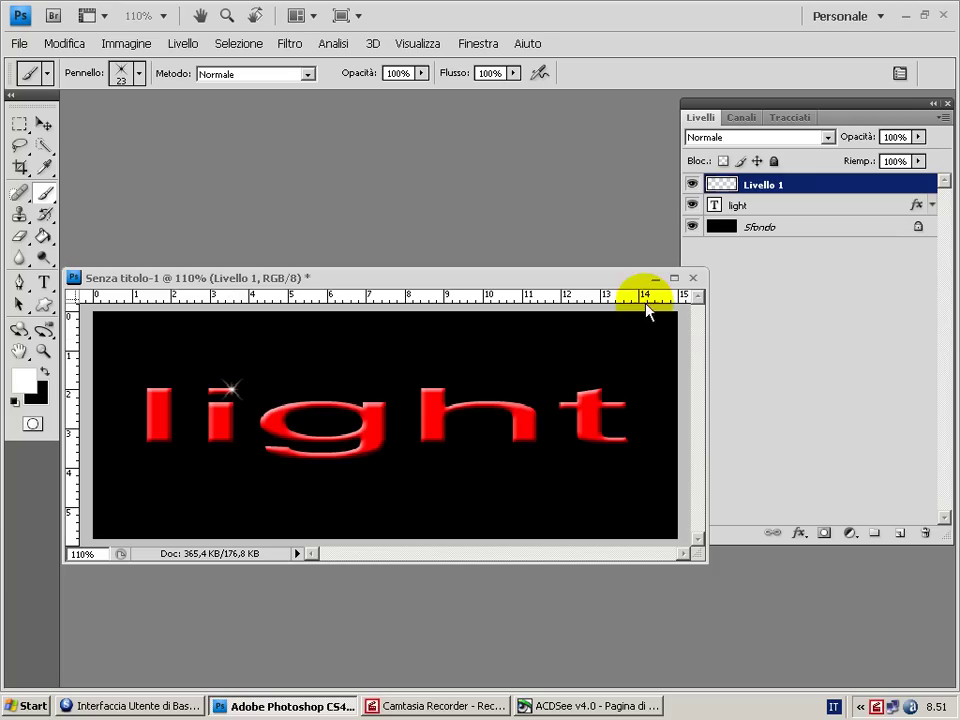
- On a new layer, stamp a 44 px white sparkle over the 'i' and hide Livello 1
left_click(901, 535)
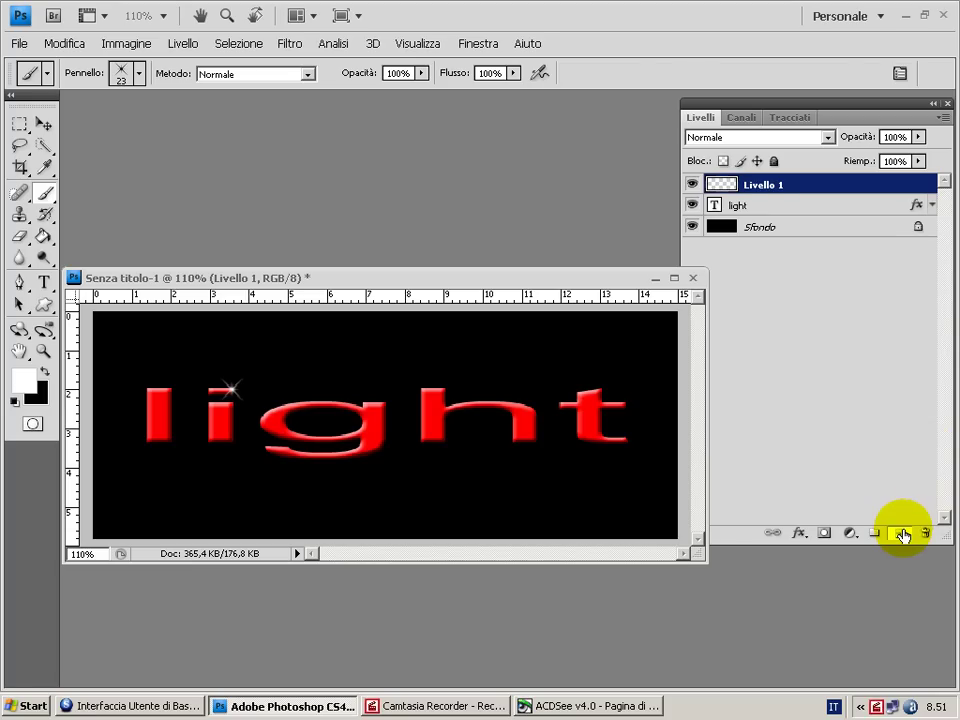
left_click(140, 76)
left_click_drag(49, 124, 69, 124)
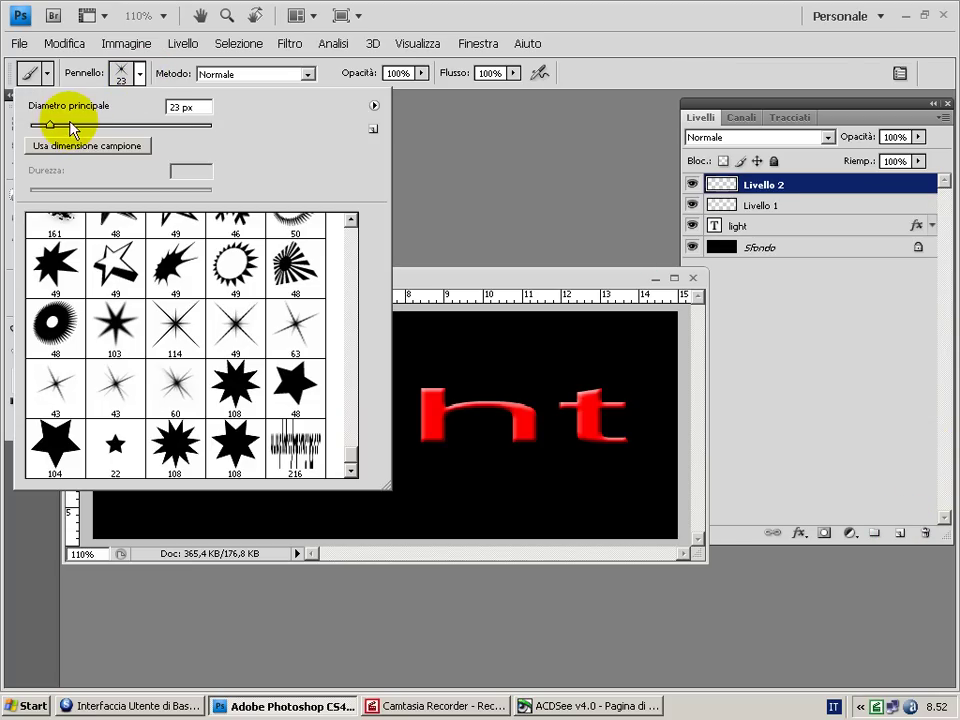
left_click(416, 336)
left_click(222, 385)
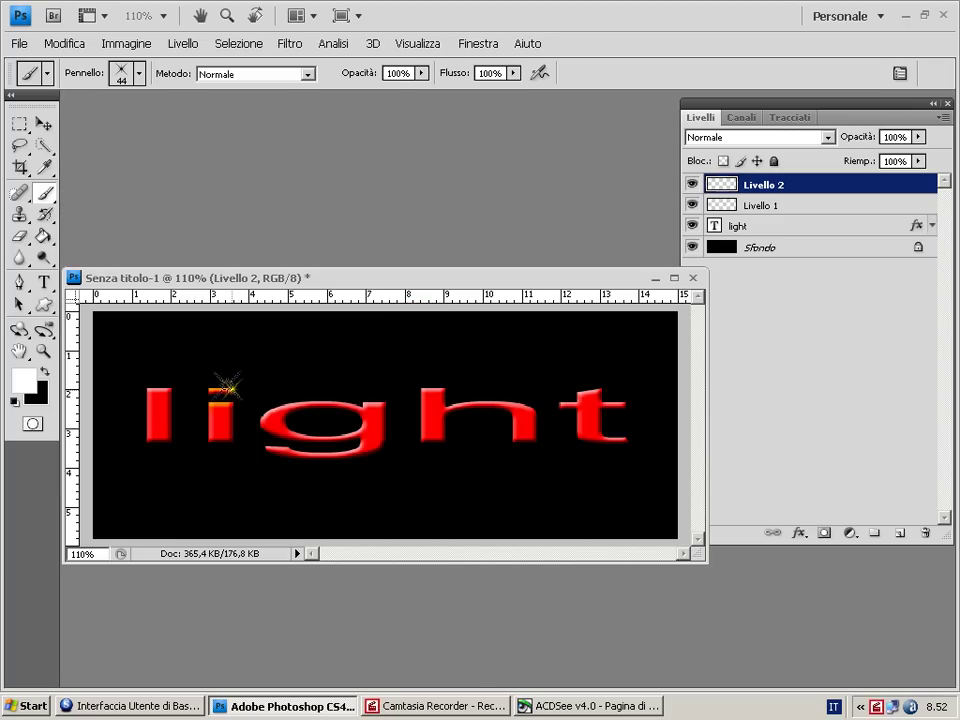
left_click(228, 384)
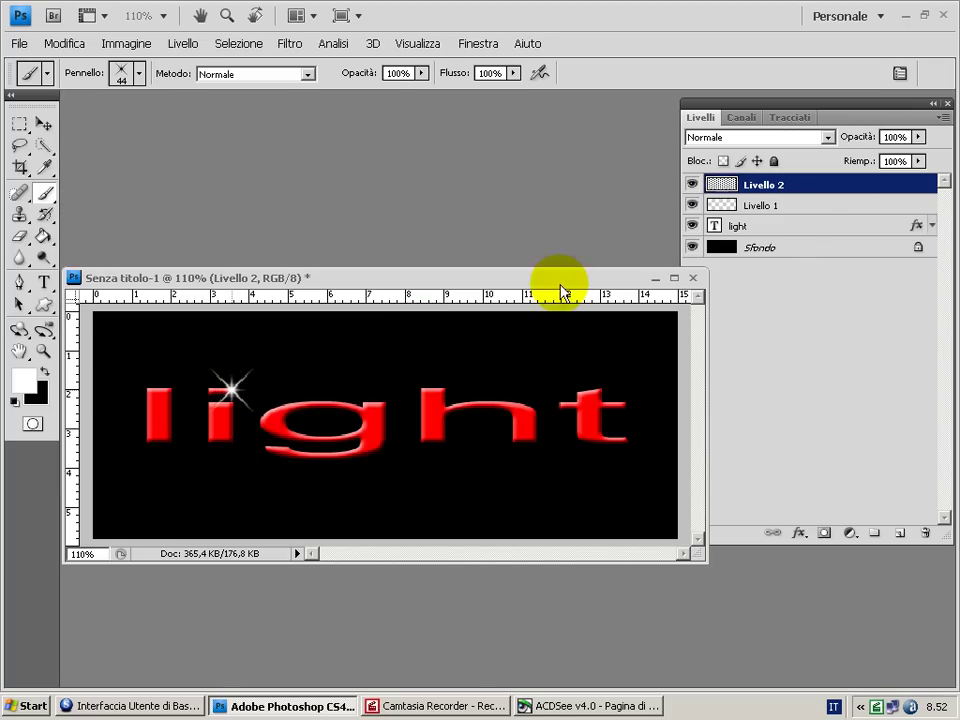
left_click(691, 205)
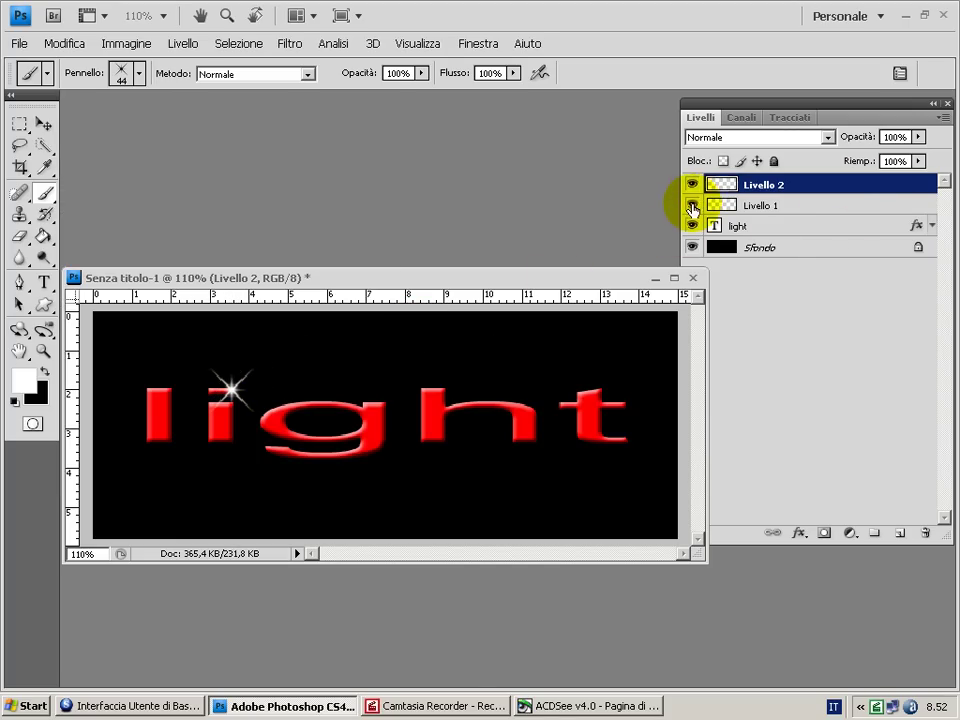
- On new layer Livello 3, stamp a 67 px white star over the 'i' and hide Livello 2
left_click(901, 538)
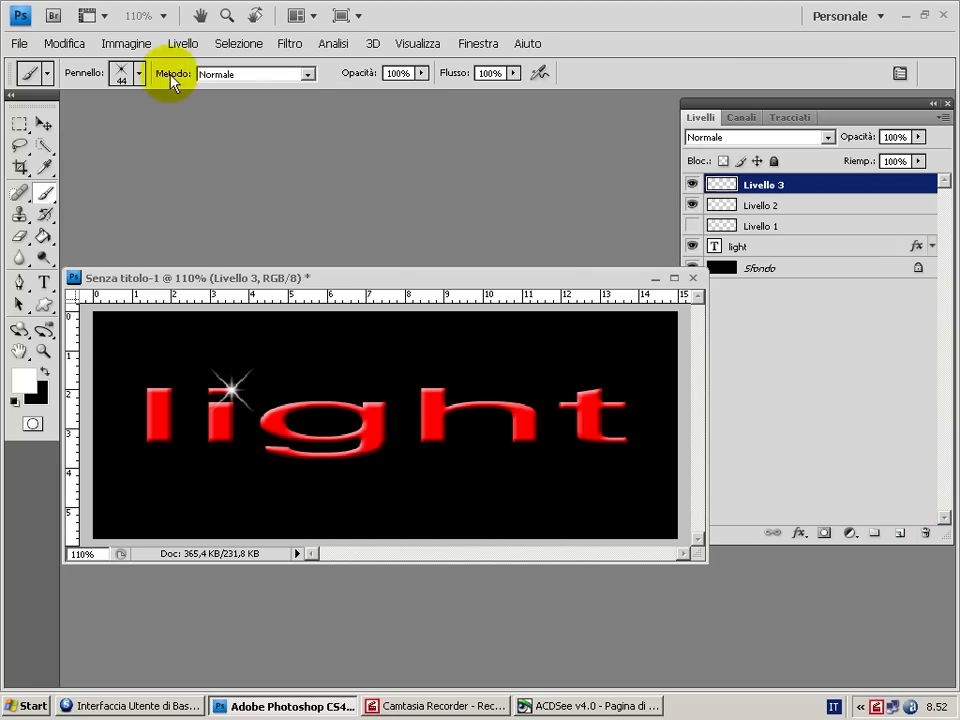
left_click(133, 76)
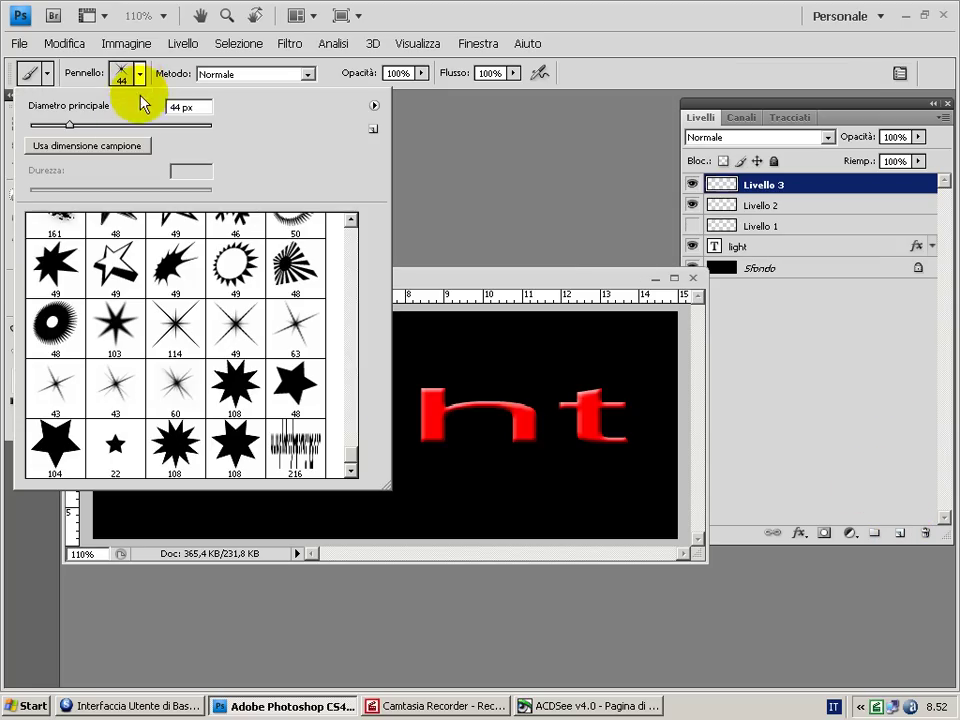
left_click(91, 124)
left_click(437, 275)
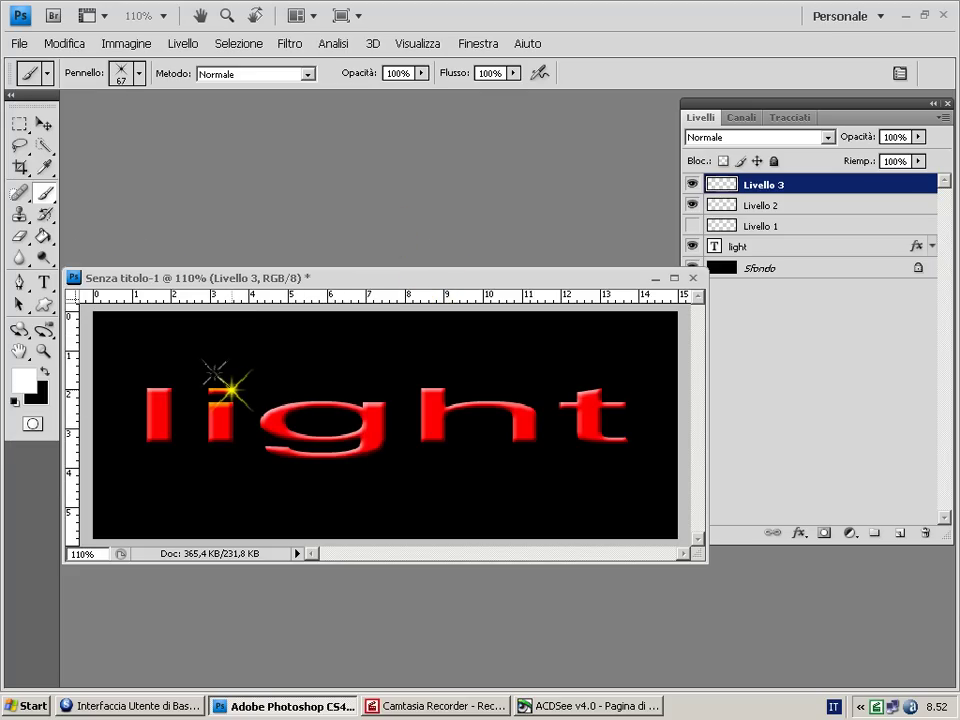
left_click(232, 386)
left_click_drag(692, 225, 692, 205)
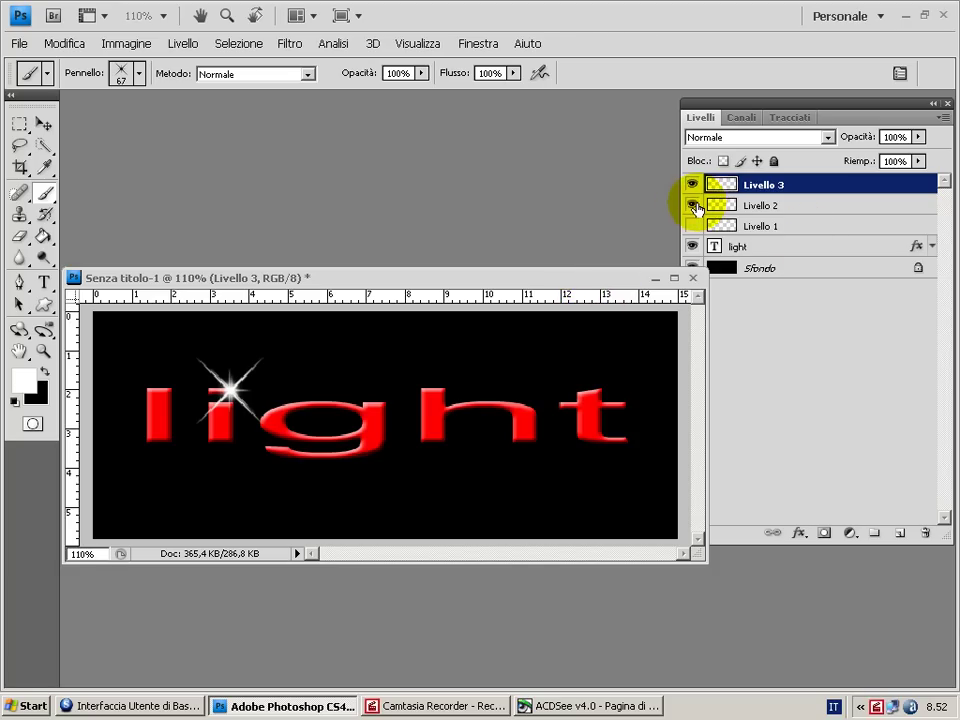
- On new layer Livello 4, stamp a 97 px white star over the 'i' and reveal the hidden sparkle layers
left_click(900, 534)
left_click(135, 73)
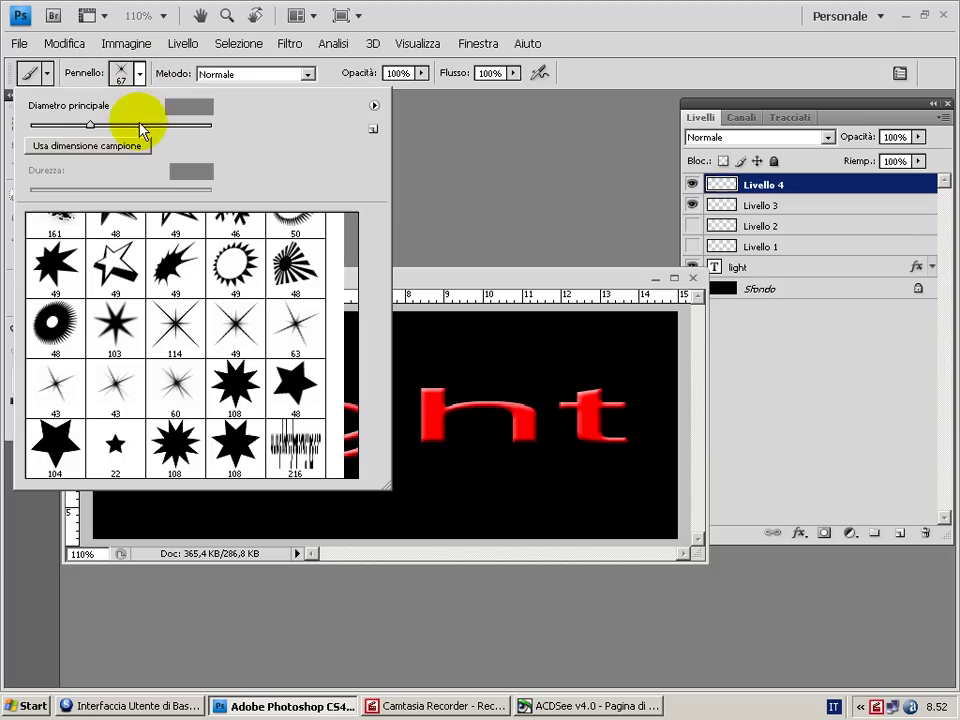
left_click_drag(118, 131, 130, 128)
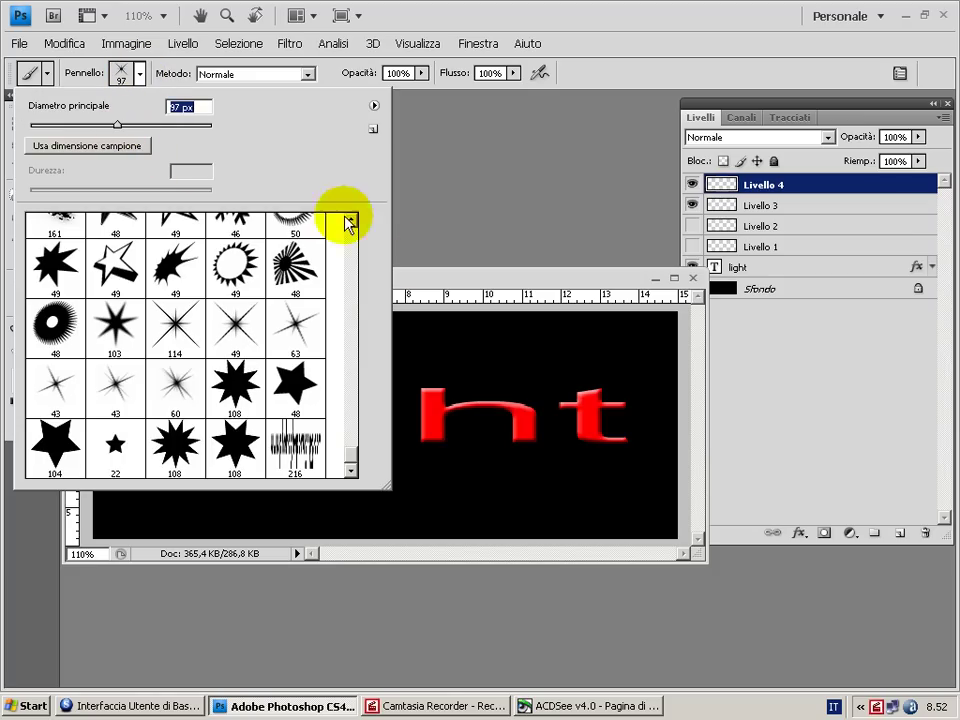
left_click(456, 272)
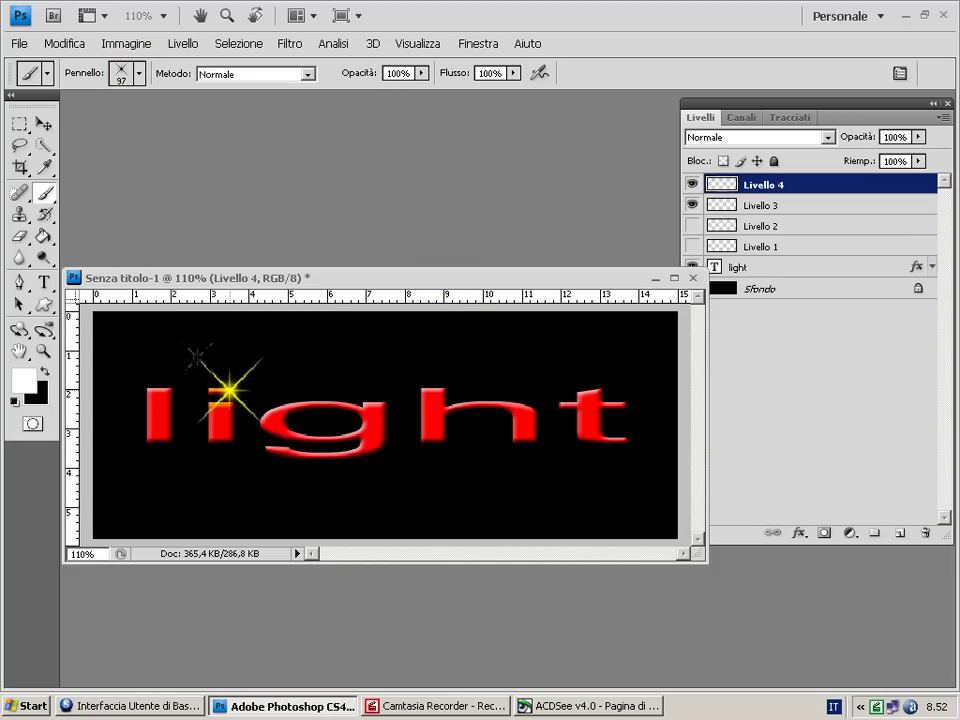
left_click(229, 392)
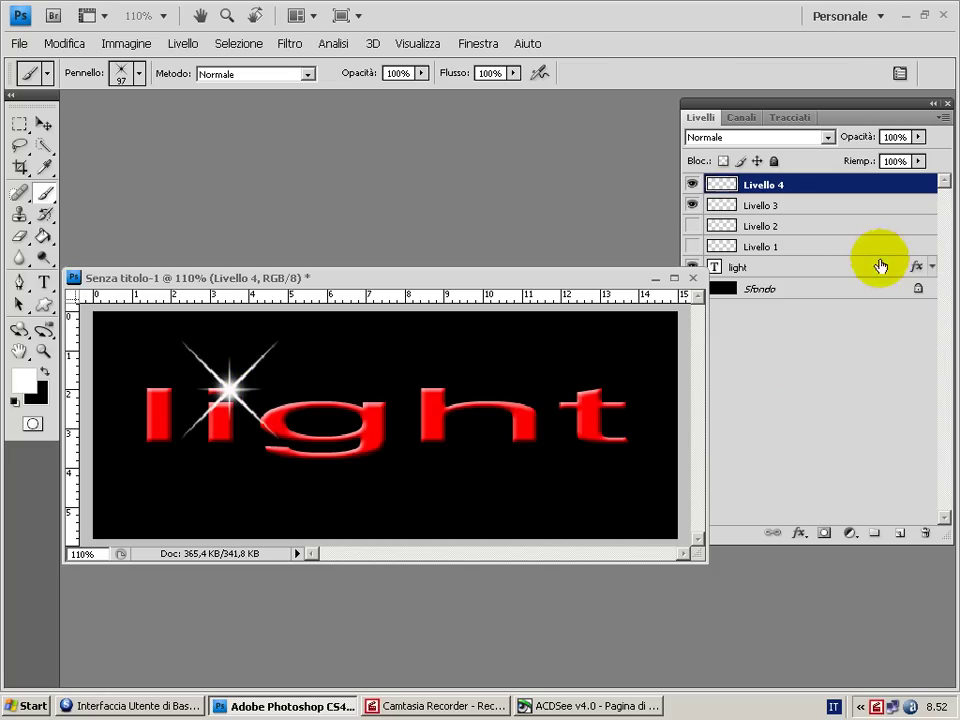
left_click(692, 246)
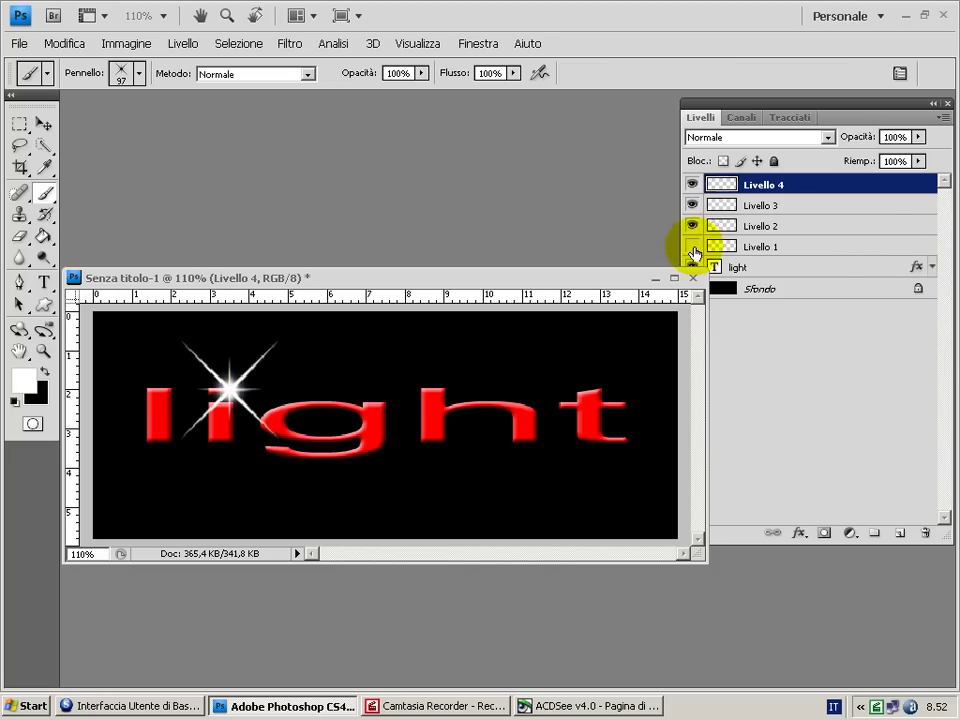
- Select Livello 1–4 together and duplicate them with Duplica livelli into copia layers
left_click(846, 208, "shift")
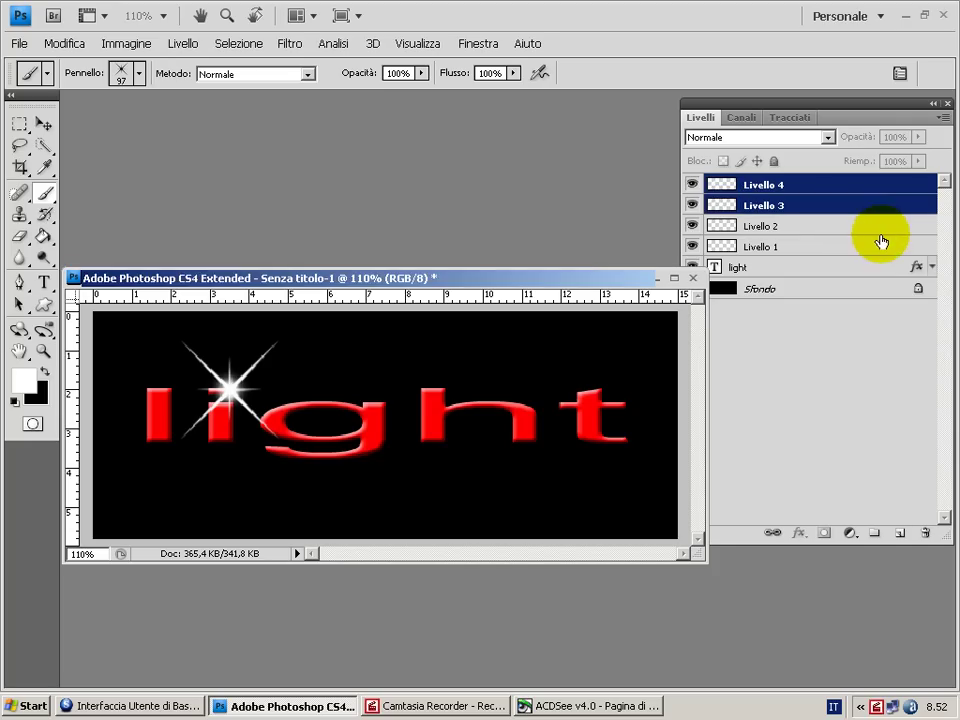
left_click(828, 228, "shift")
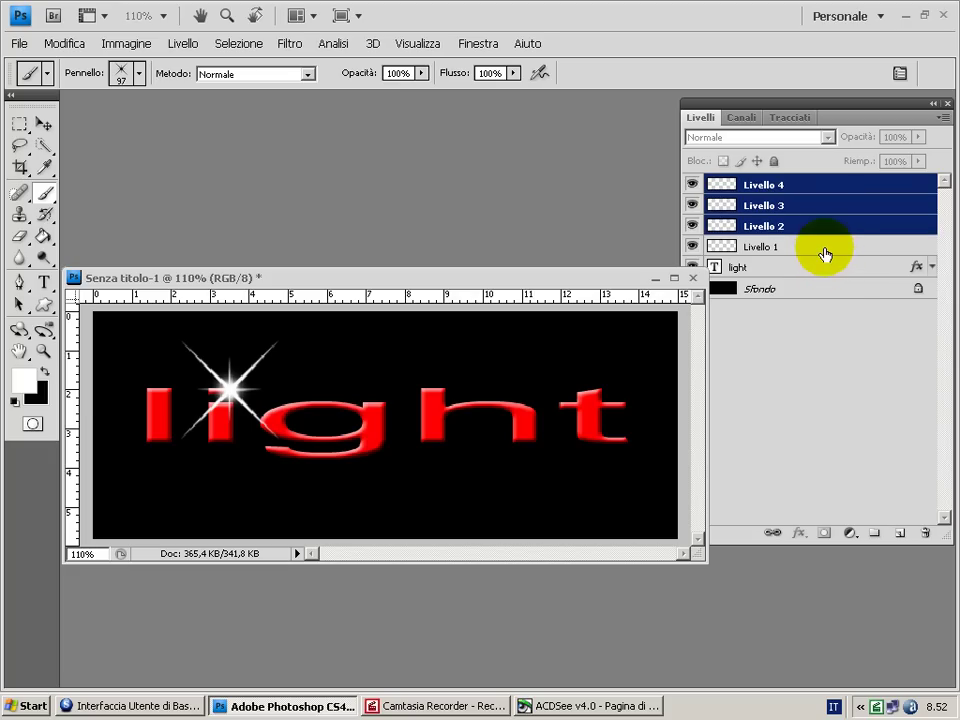
left_click(840, 248, "shift")
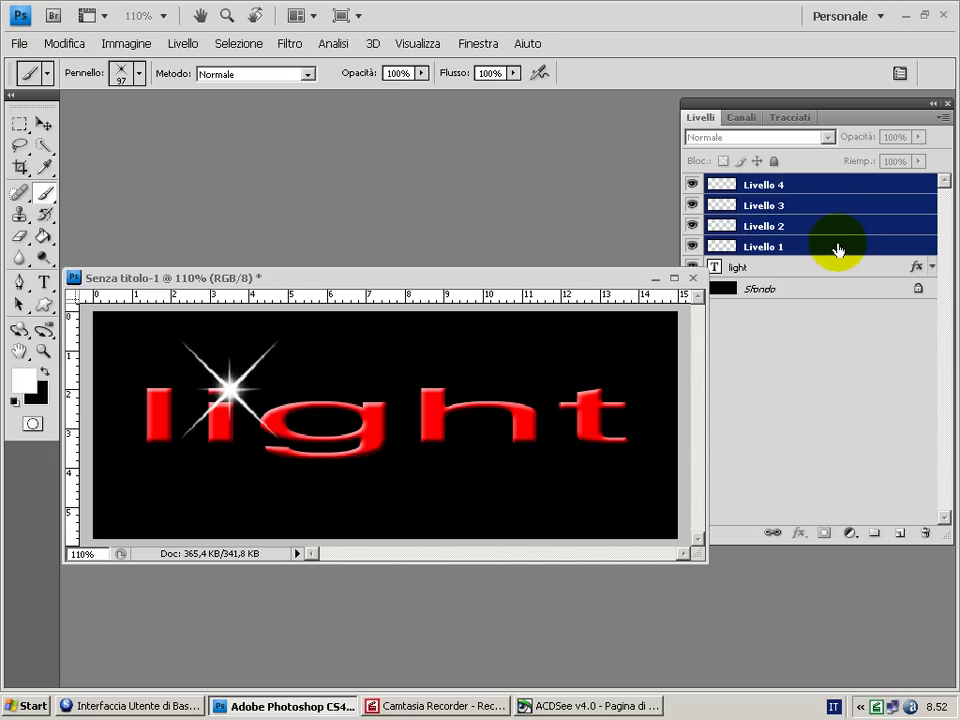
right_click(840, 250)
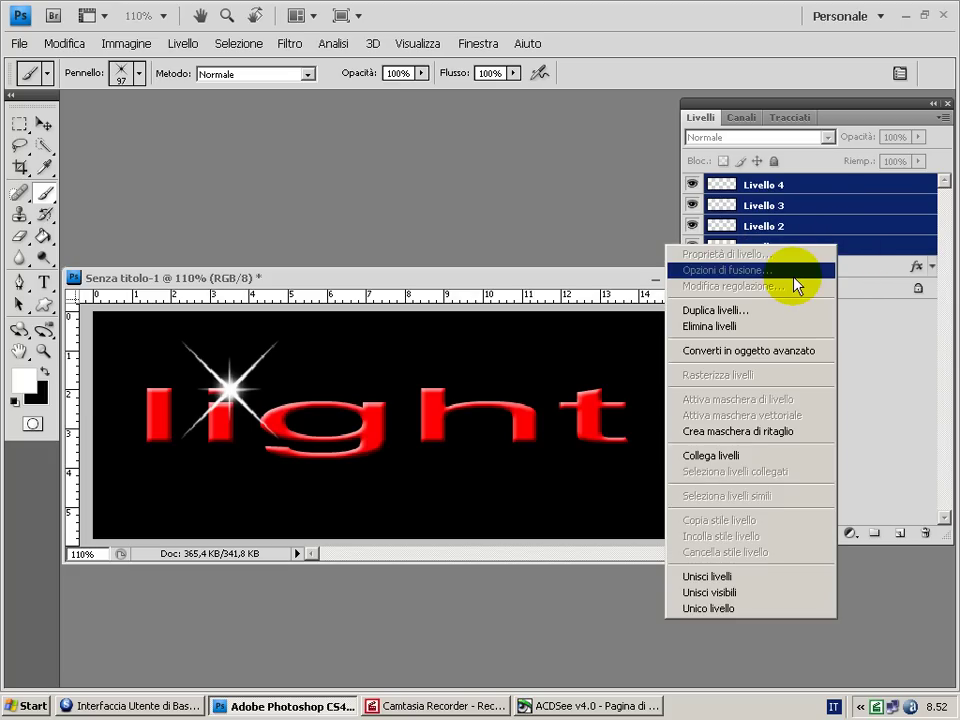
left_click(772, 317)
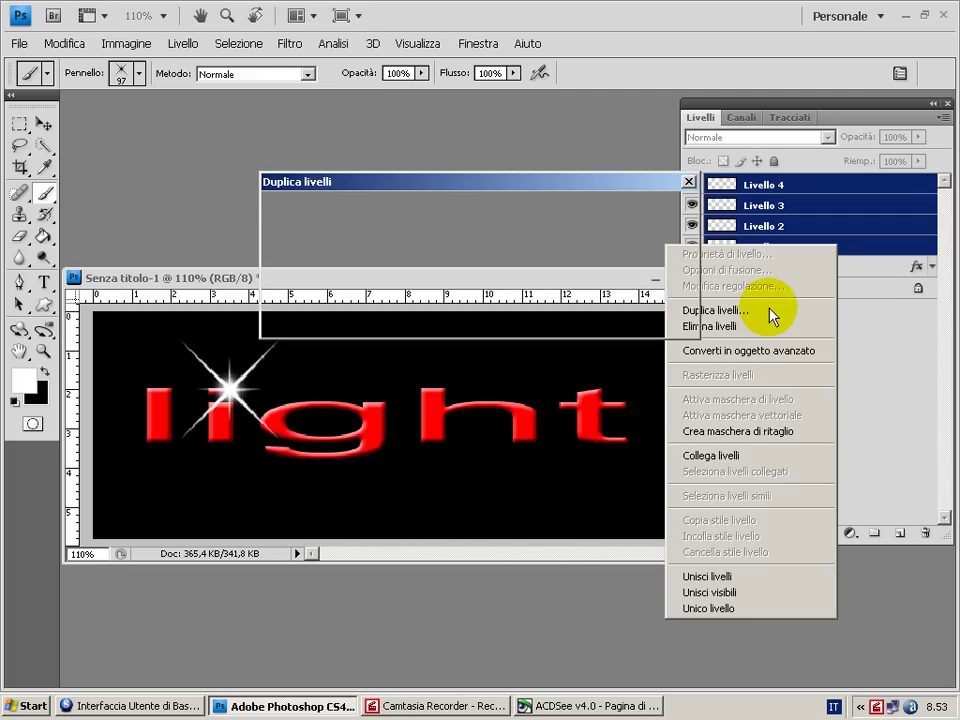
key("Return")
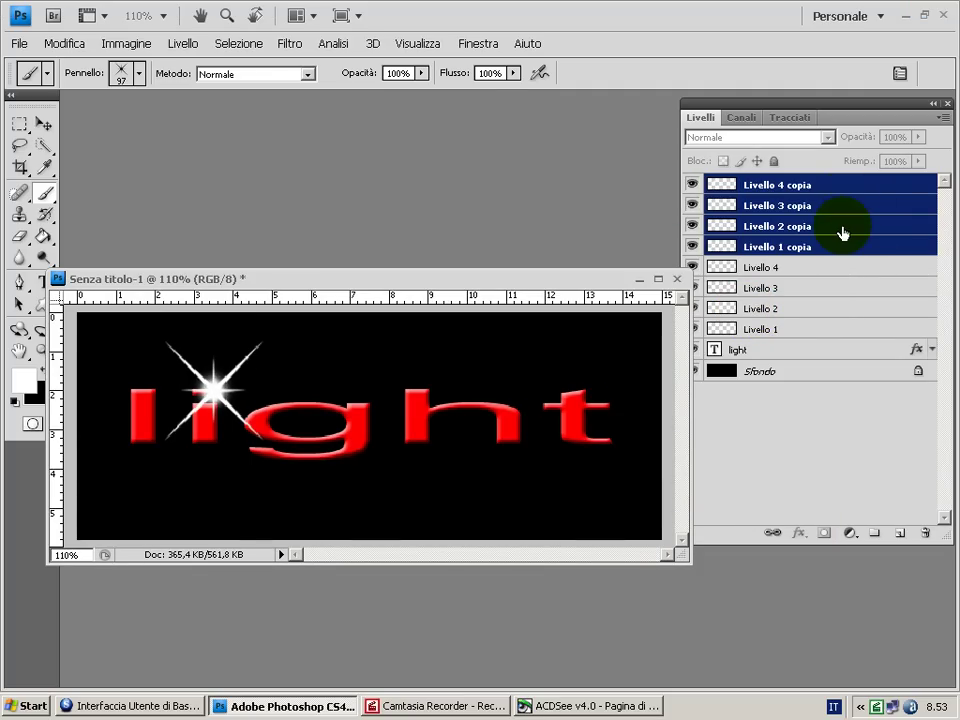
- With the Move tool, drag the copied sparkle layers onto the h–t junction of the text
left_click(44, 125)
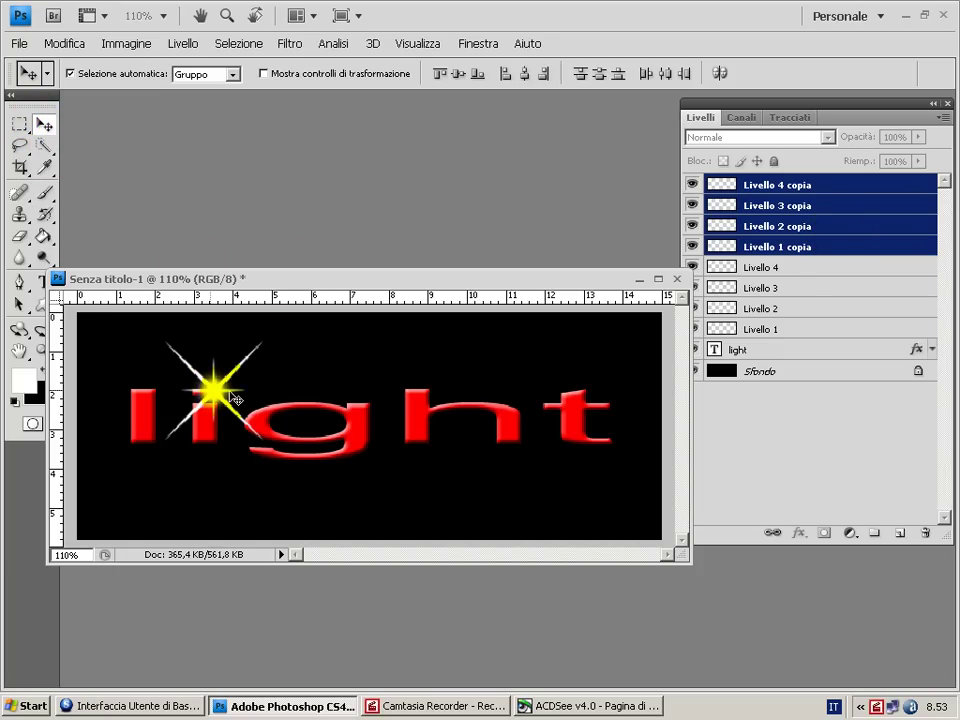
left_click_drag(407, 483, 470, 482)
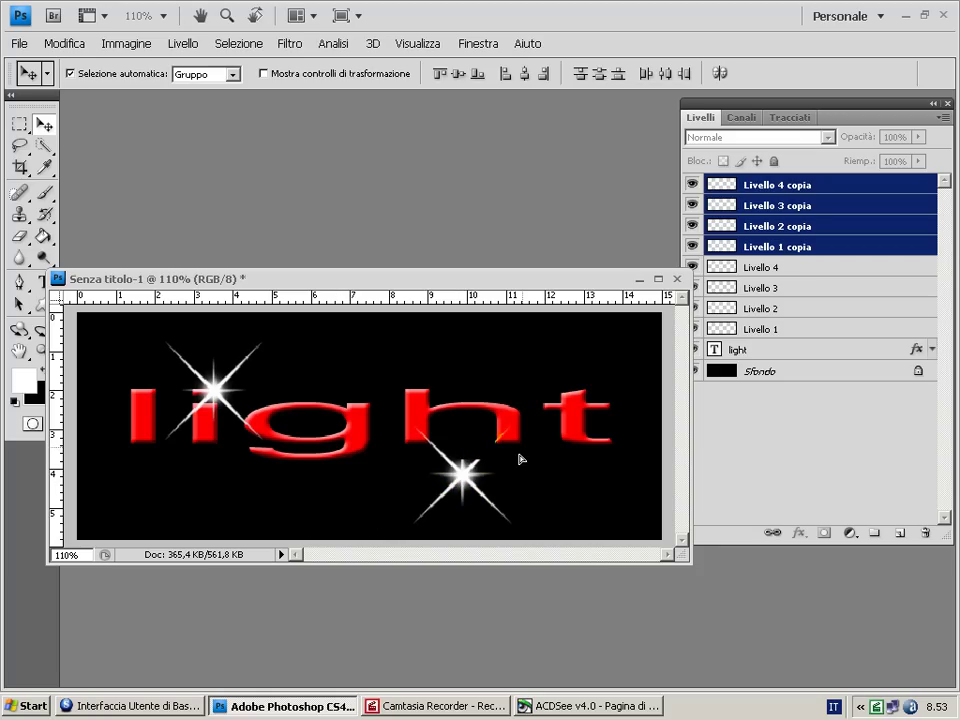
left_click_drag(518, 461, 514, 440)
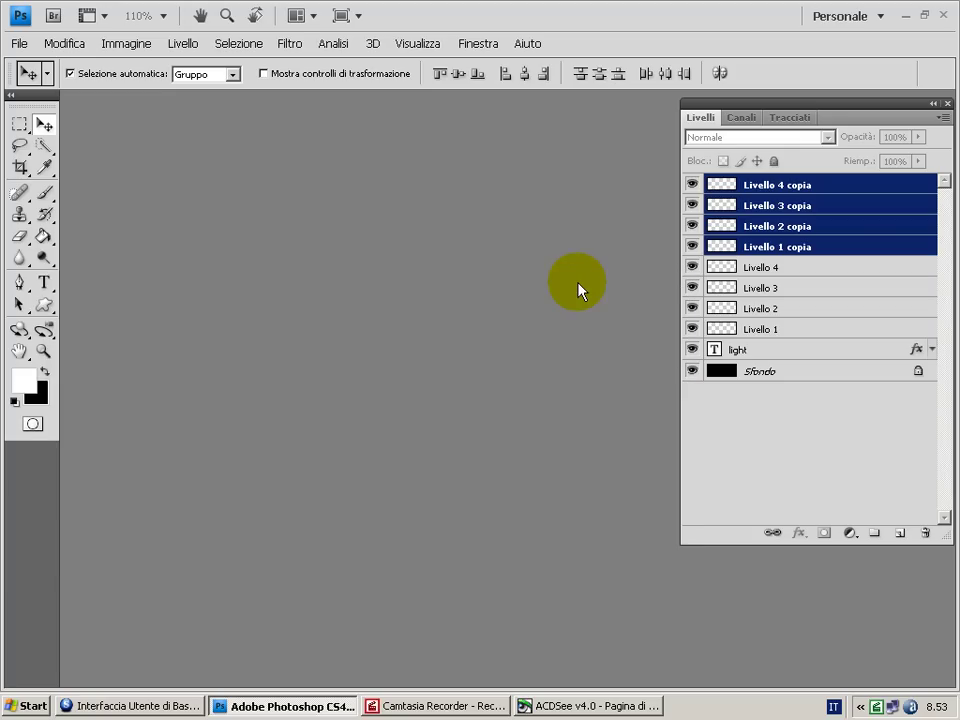
- Hide every sparkle layer, leaving only red 'light', and show the Finestra > Animazione panel
left_click(691, 308)
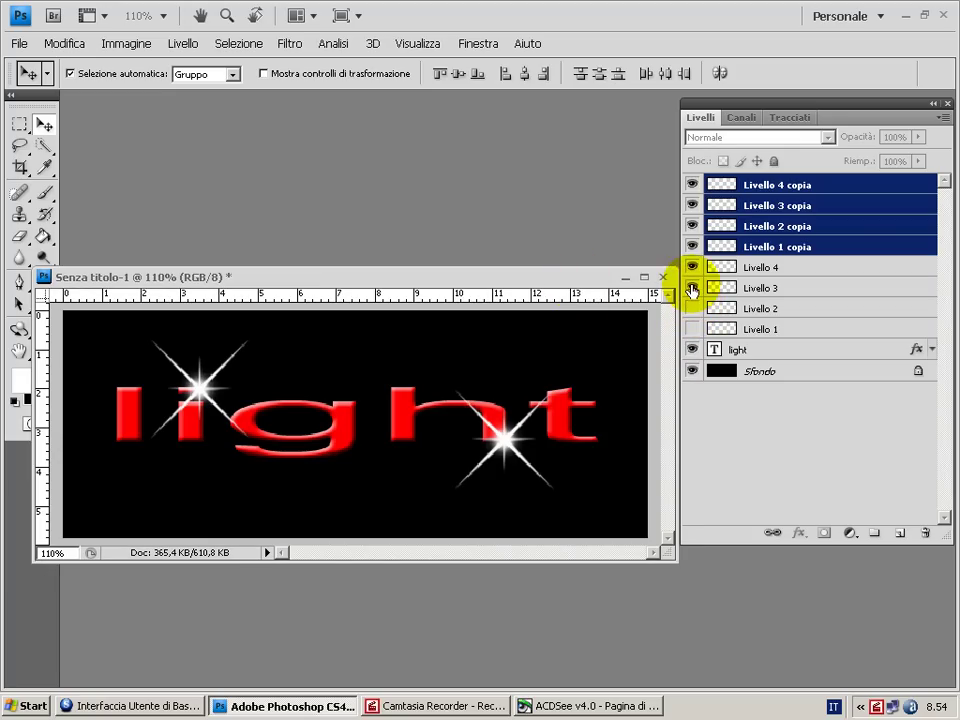
left_click_drag(691, 276, 691, 184)
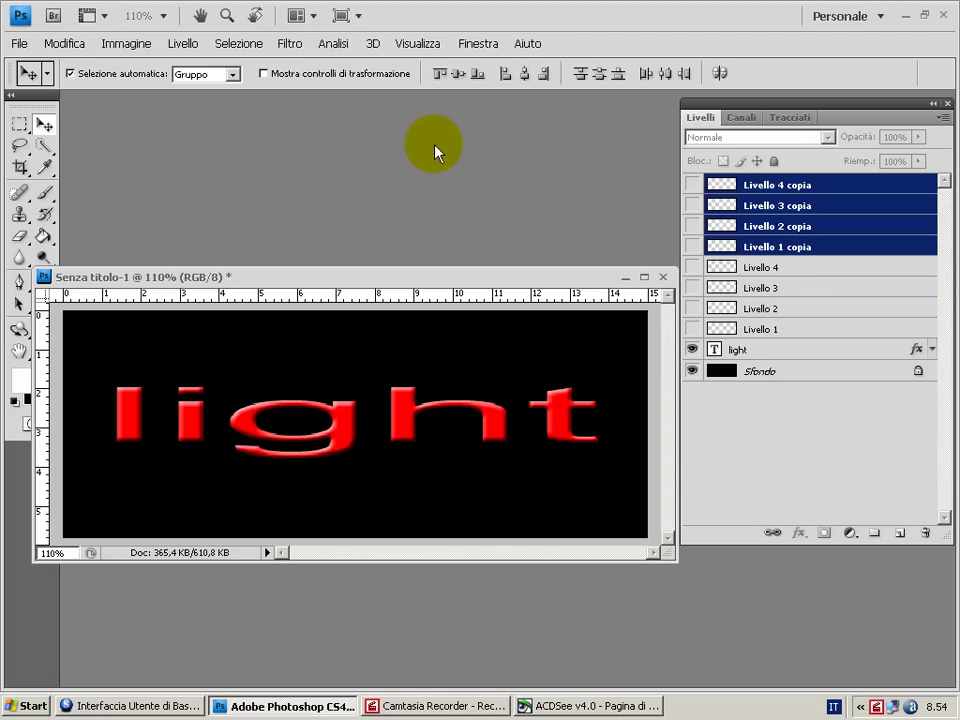
left_click(479, 45)
left_click(490, 148)
left_click(706, 561)
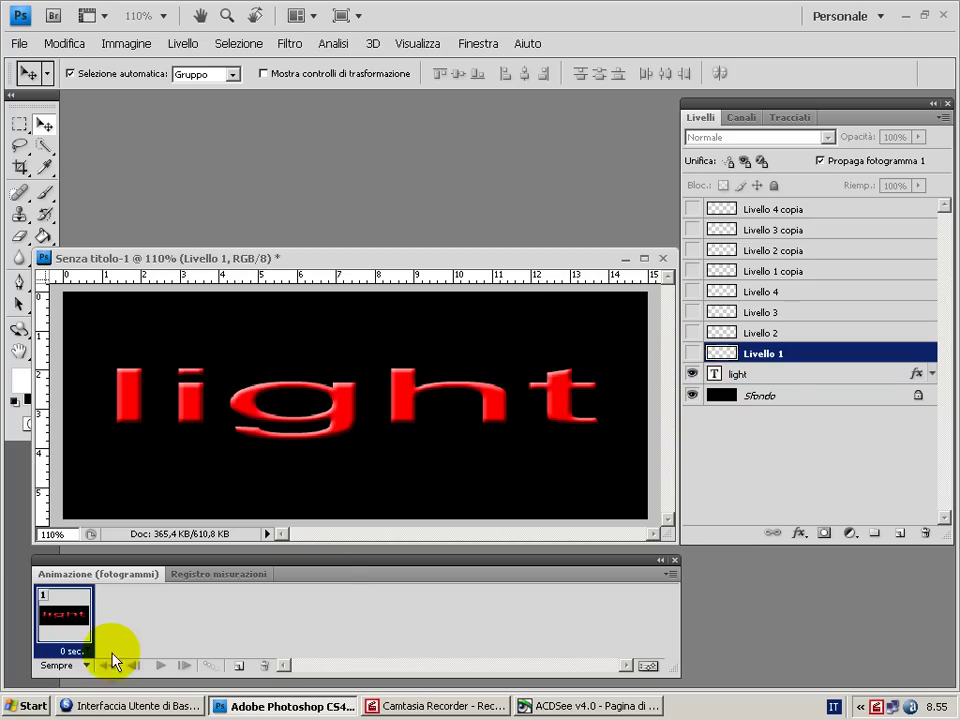
- Duplicate frame 1 into frame 2 and show the Livello 1 and Livello 4 copia sparkles in it
left_click_drag(66, 625, 240, 668)
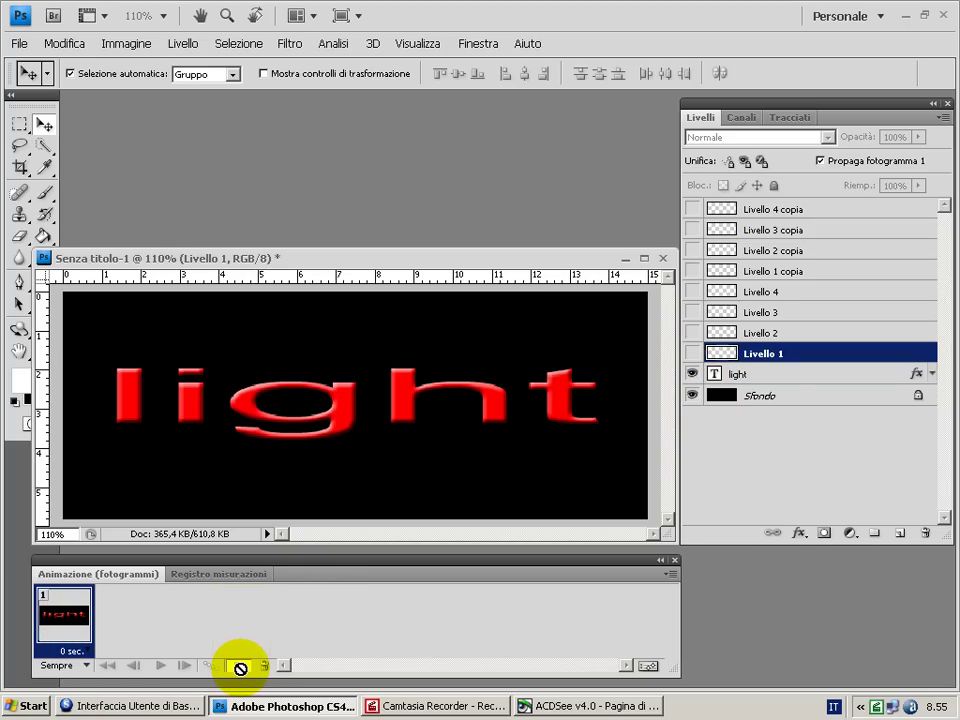
left_click_drag(240, 668, 241, 669)
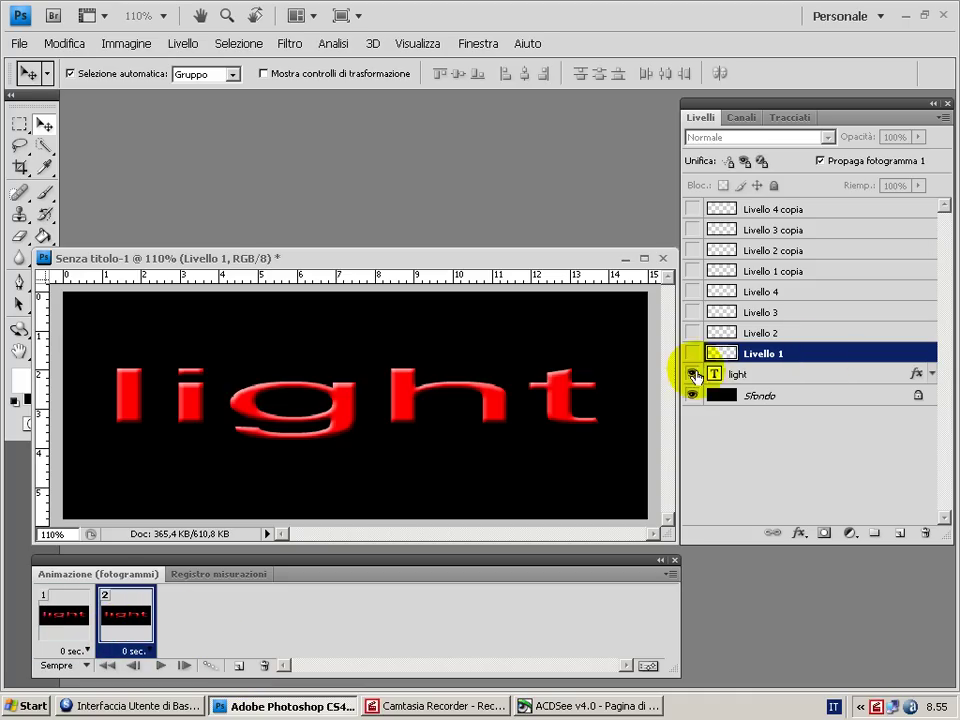
left_click(692, 355)
left_click_drag(583, 353, 203, 378)
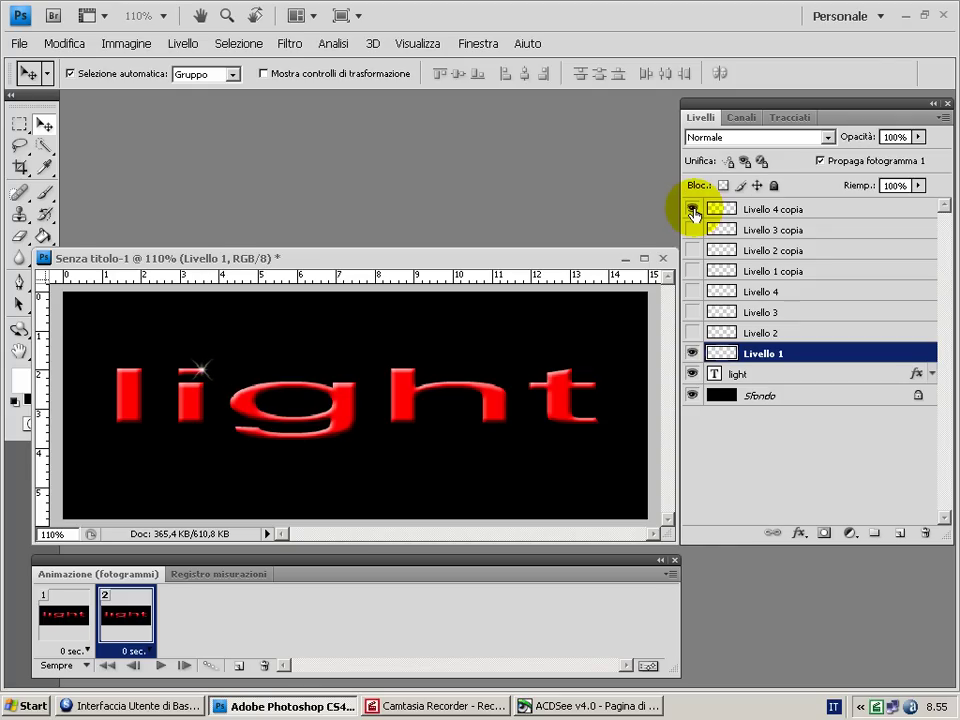
left_click(692, 210)
left_click(504, 418)
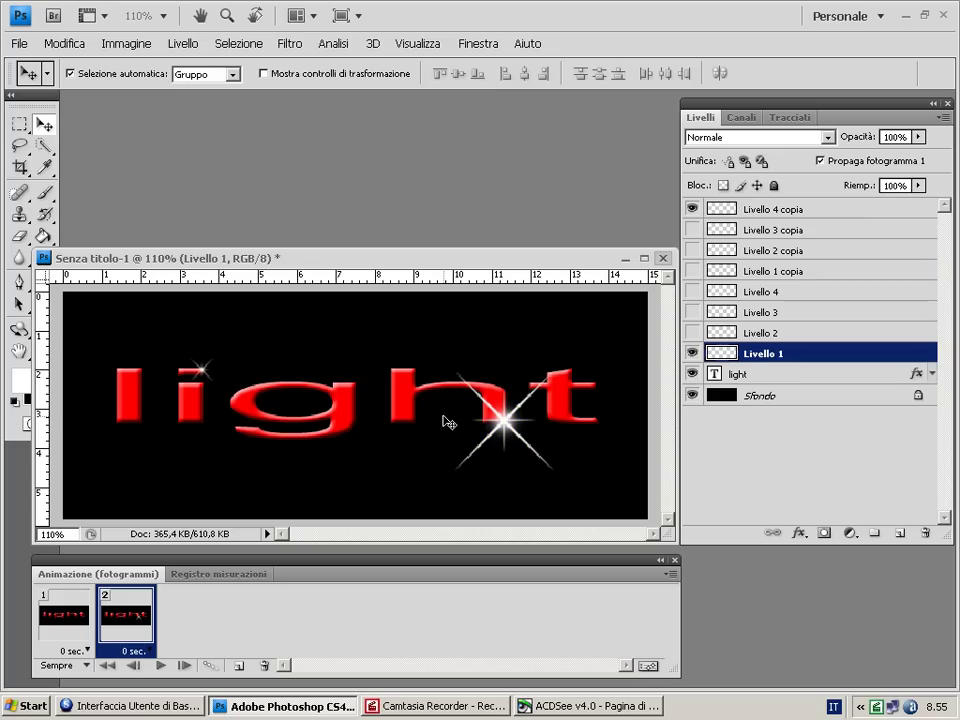
left_click(187, 382)
left_click(490, 445)
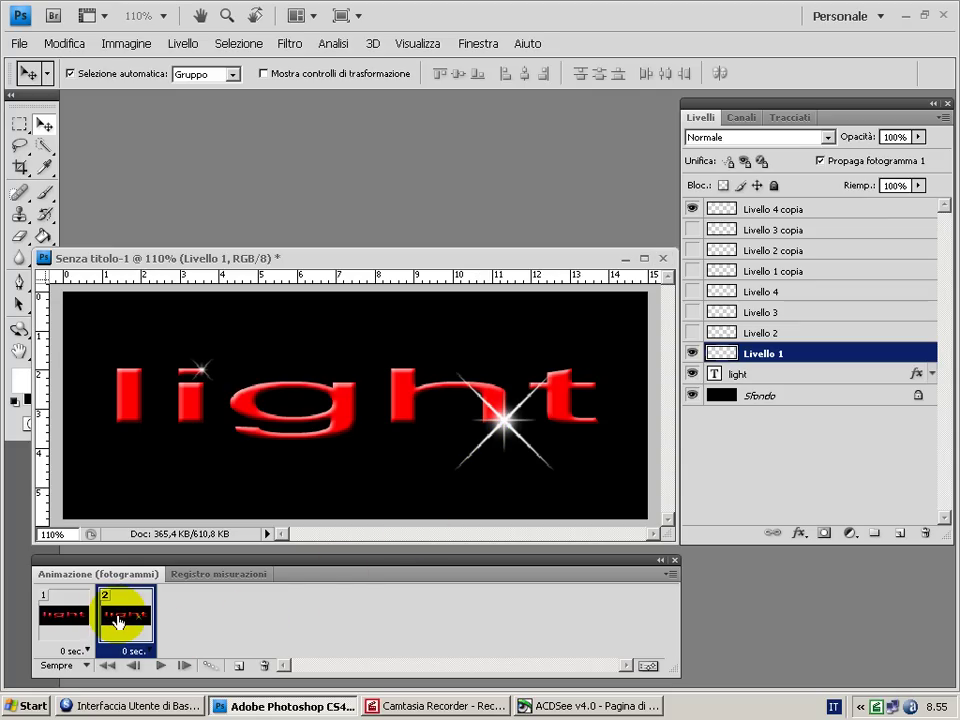
- Make frame 3 from frame 2, showing Livello 2 and Livello 3 copia instead of Livello 1 and Livello 4 copia
left_click_drag(131, 618, 241, 669)
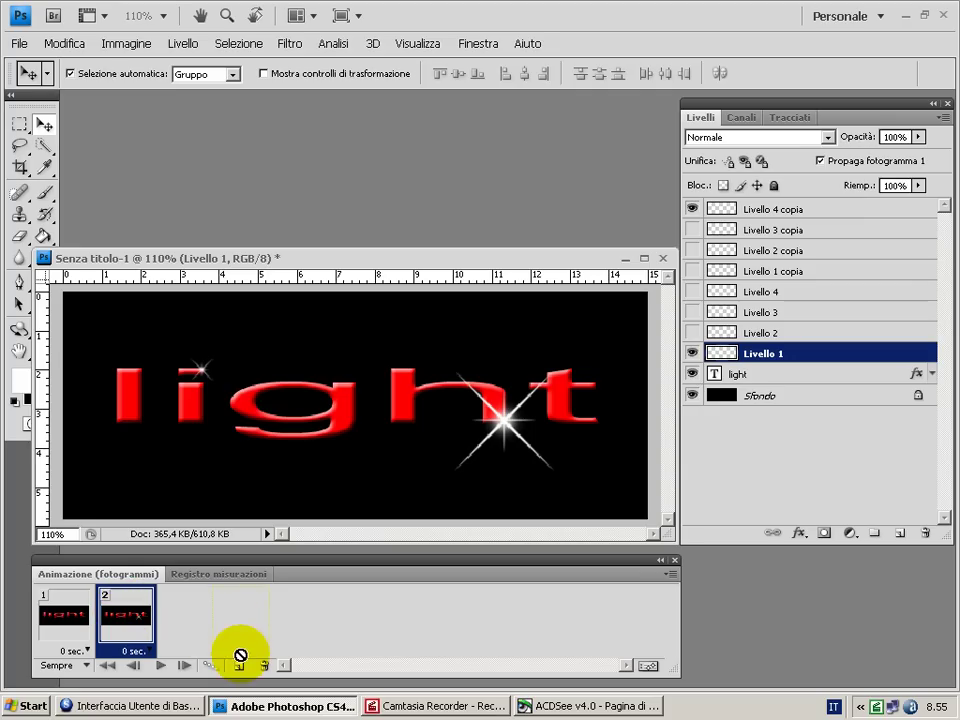
left_click_drag(241, 669, 240, 669)
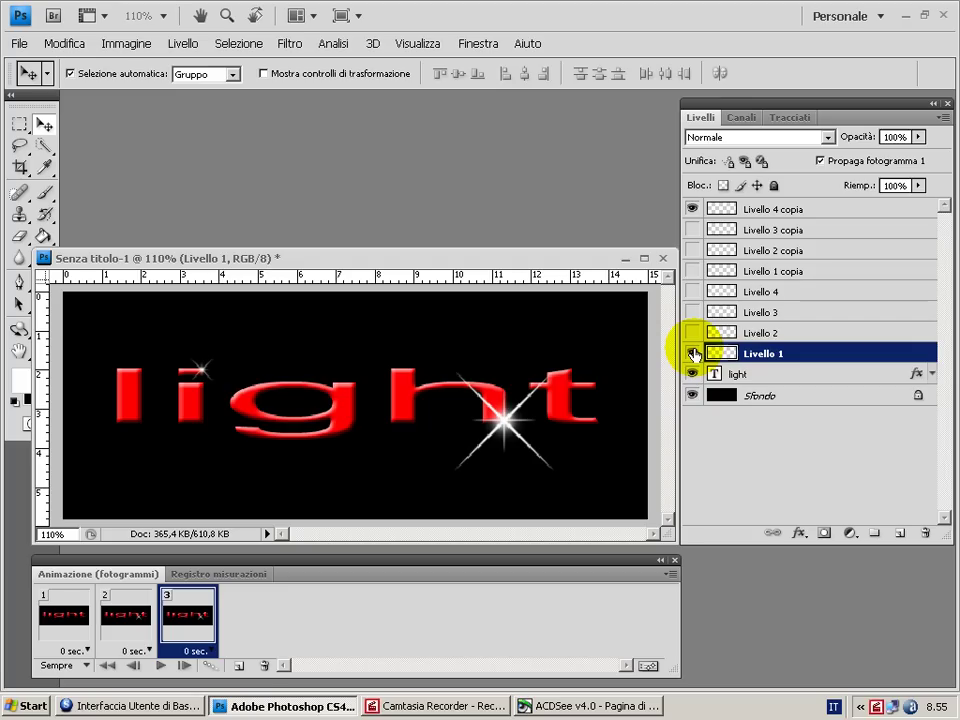
left_click(693, 353)
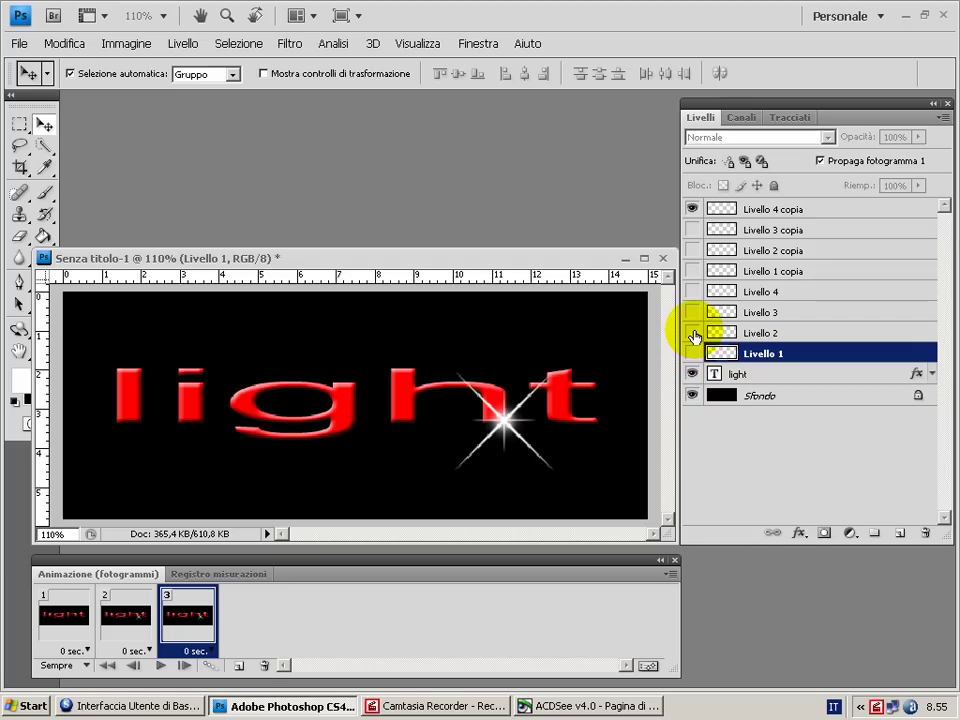
left_click(693, 333)
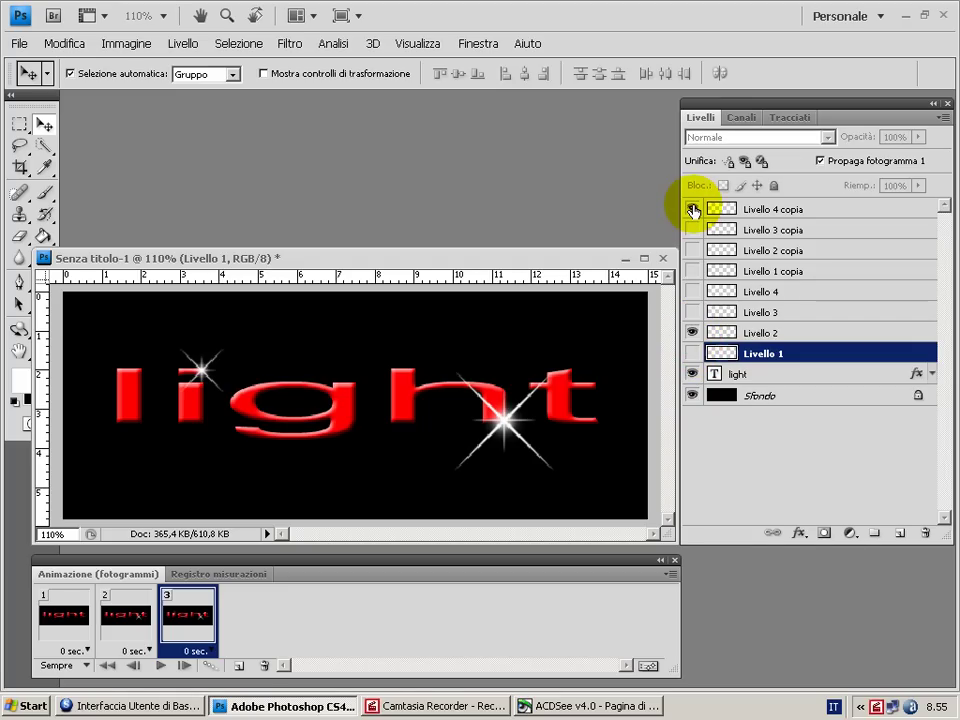
left_click(693, 210)
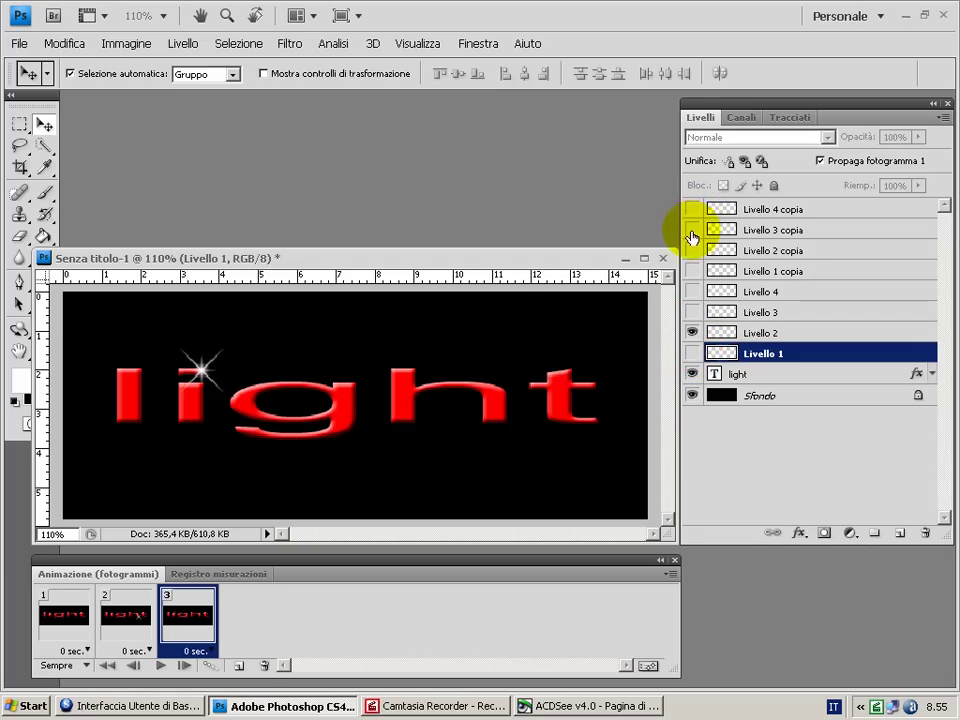
left_click(692, 230)
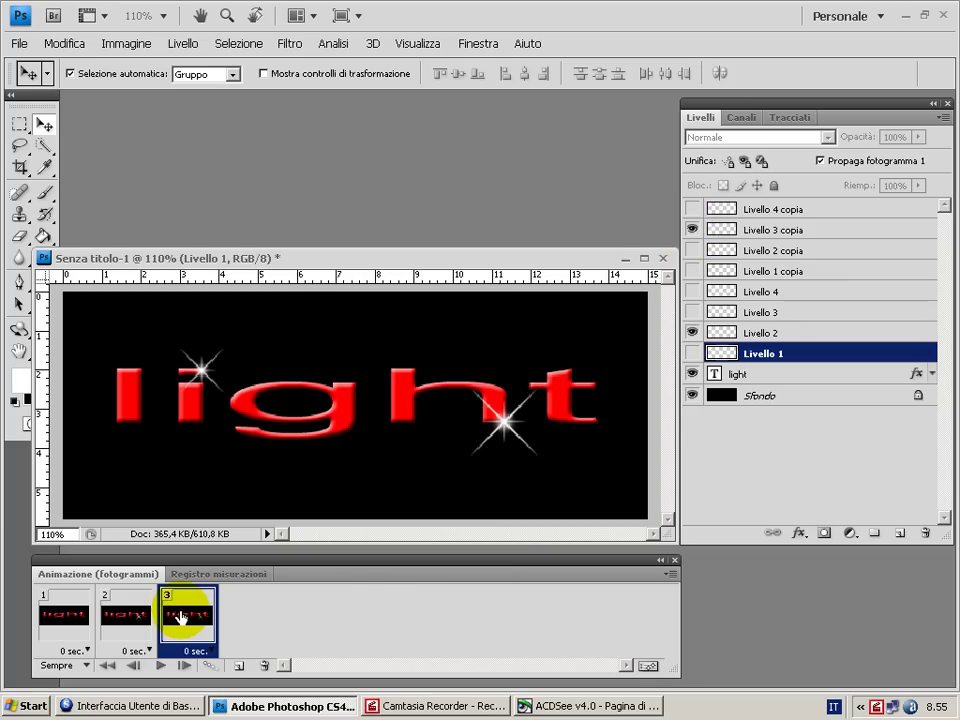
- Make frame 4 from frame 3, hiding Livello 2 and swapping Livello 3 copia for Livello 2 copia
left_click_drag(180, 617, 242, 669)
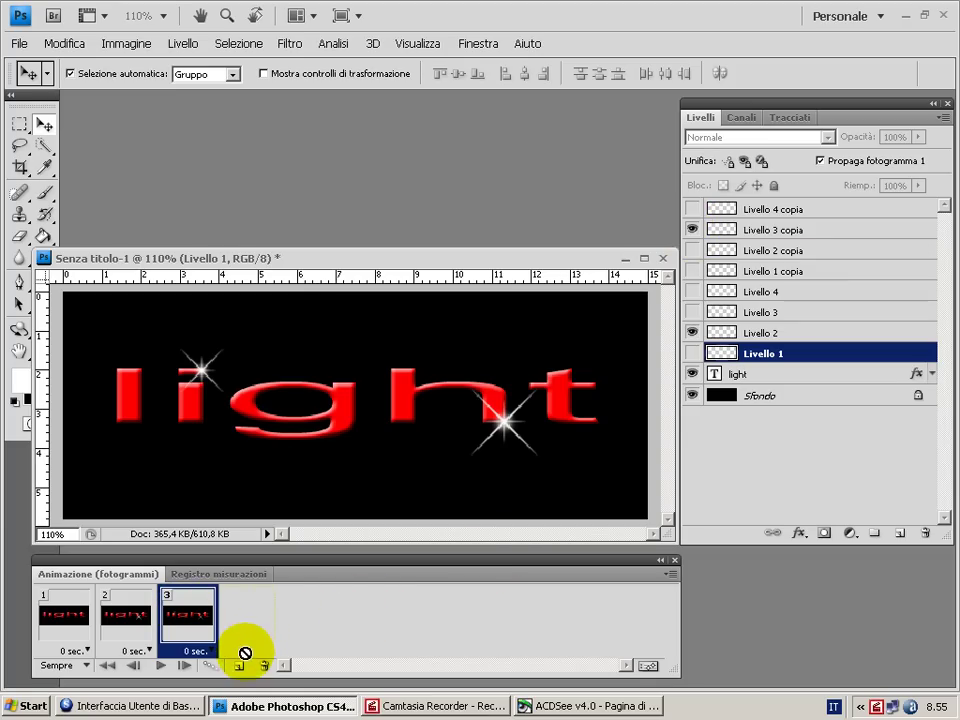
left_click_drag(242, 669, 240, 670)
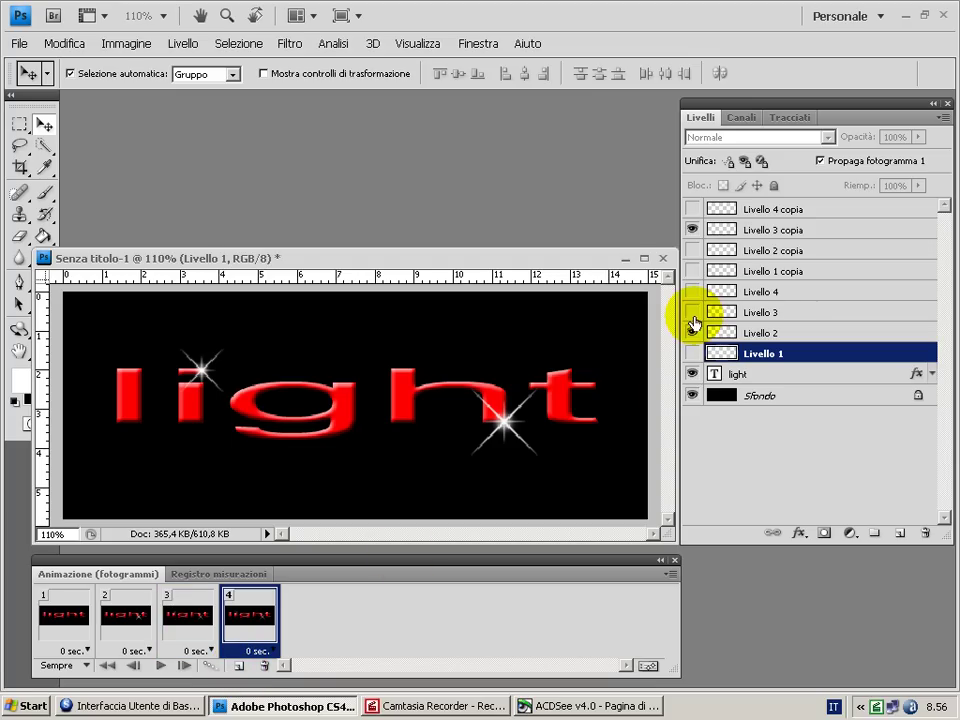
left_click(692, 332)
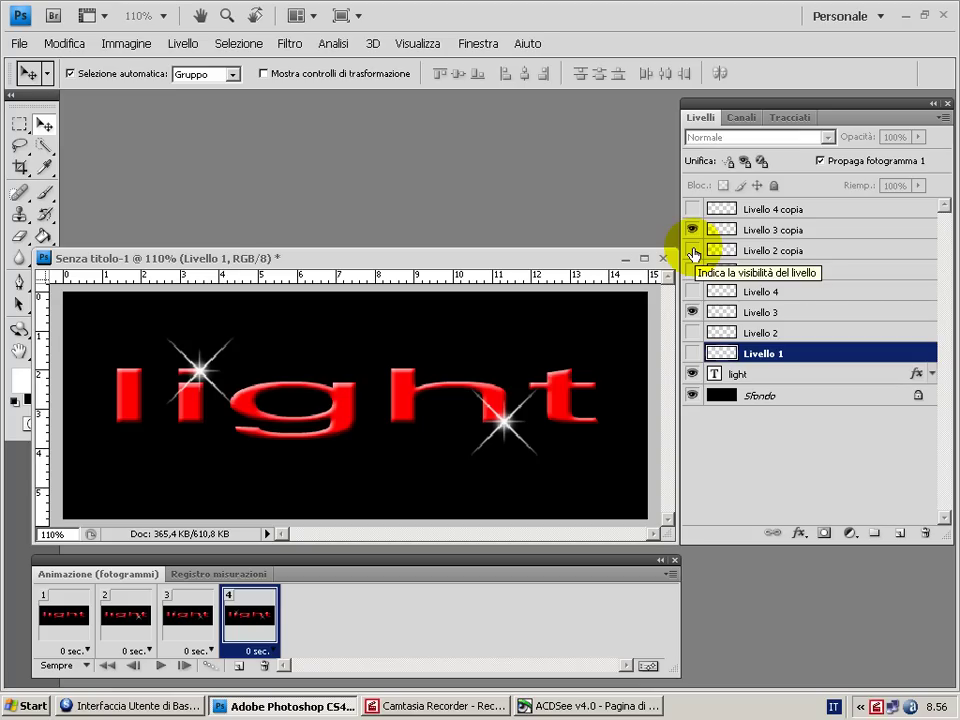
left_click(692, 229)
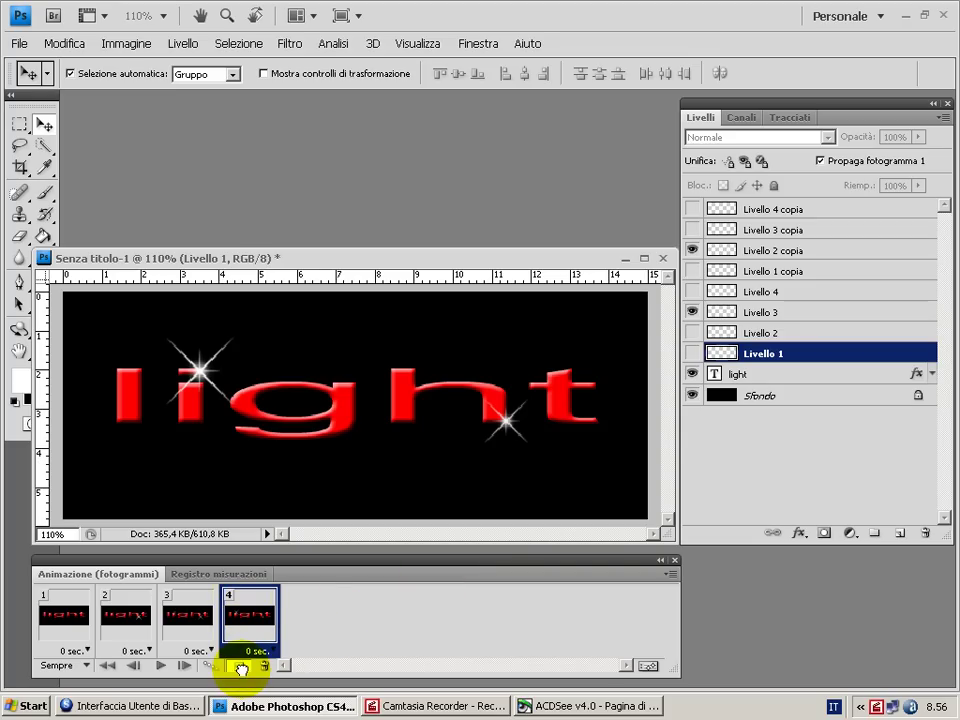
- Add frame 5 from frame 4 and hide the Livello 3 and Livello 2 copia sparkles
left_click(239, 667)
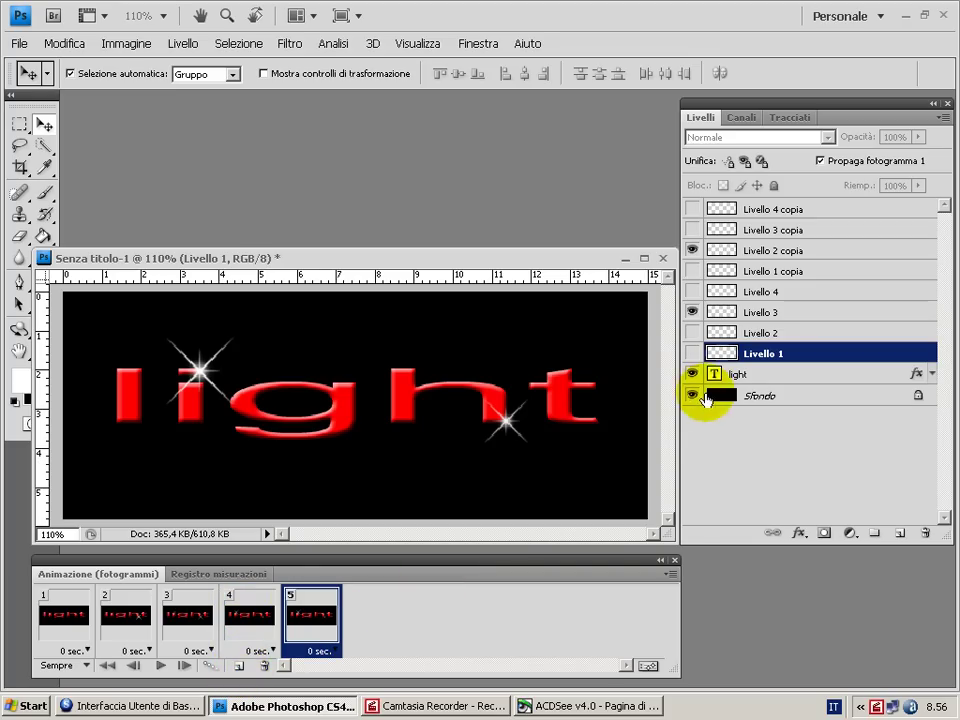
left_click(691, 312)
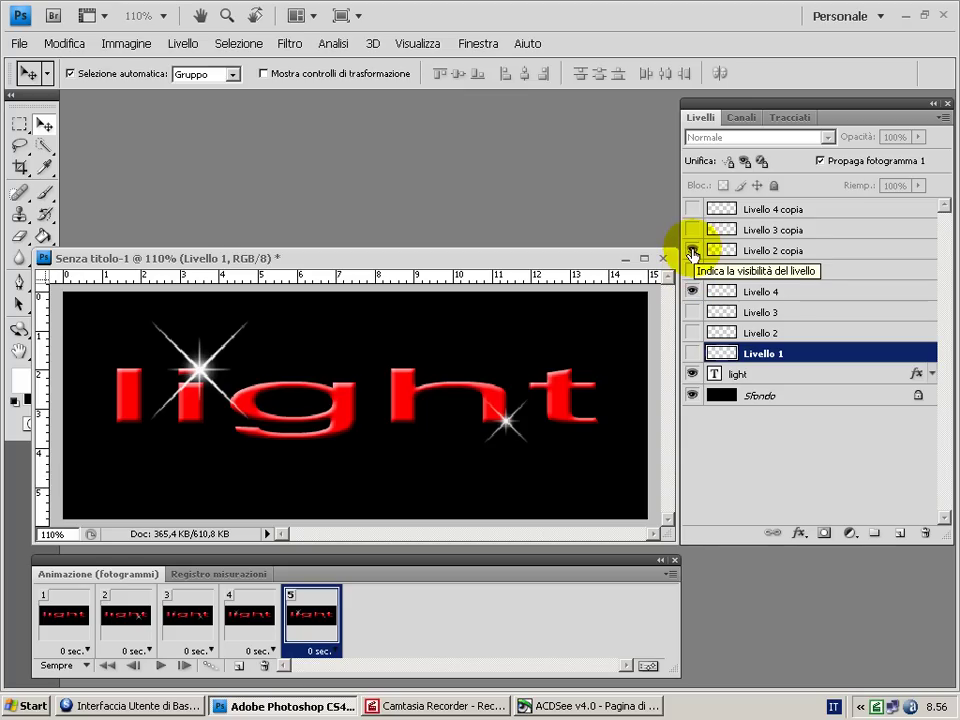
left_click(692, 252)
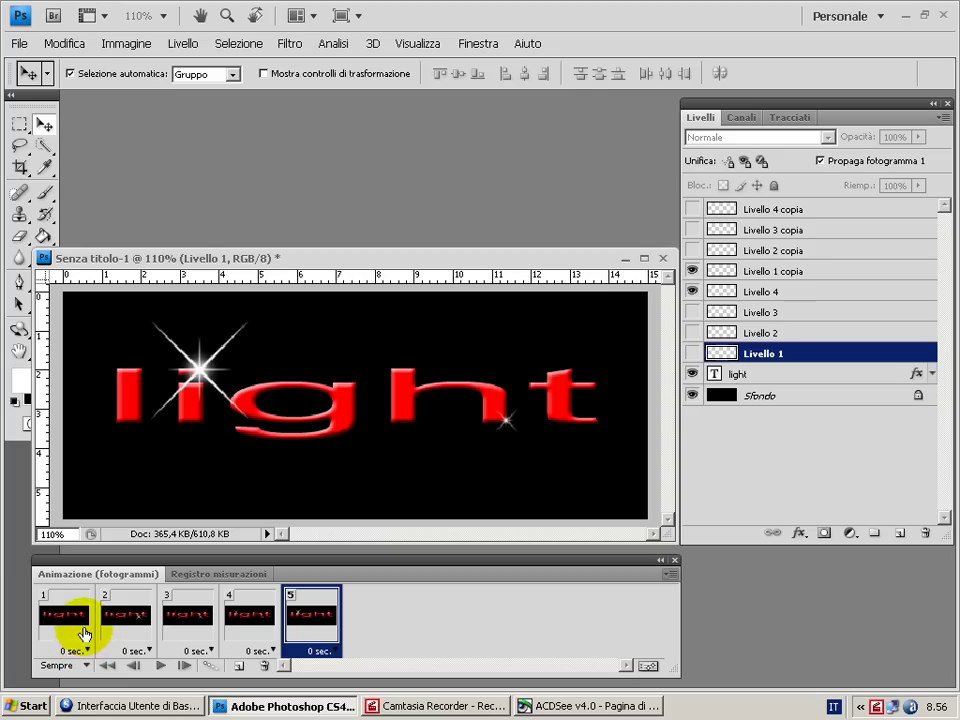
- Select frames 1–5, set each delay to 0,1 sec, and play the animation
left_click(72, 626, "ctrl")
left_click(126, 628, "ctrl")
left_click(190, 628, "ctrl")
left_click(256, 638, "ctrl")
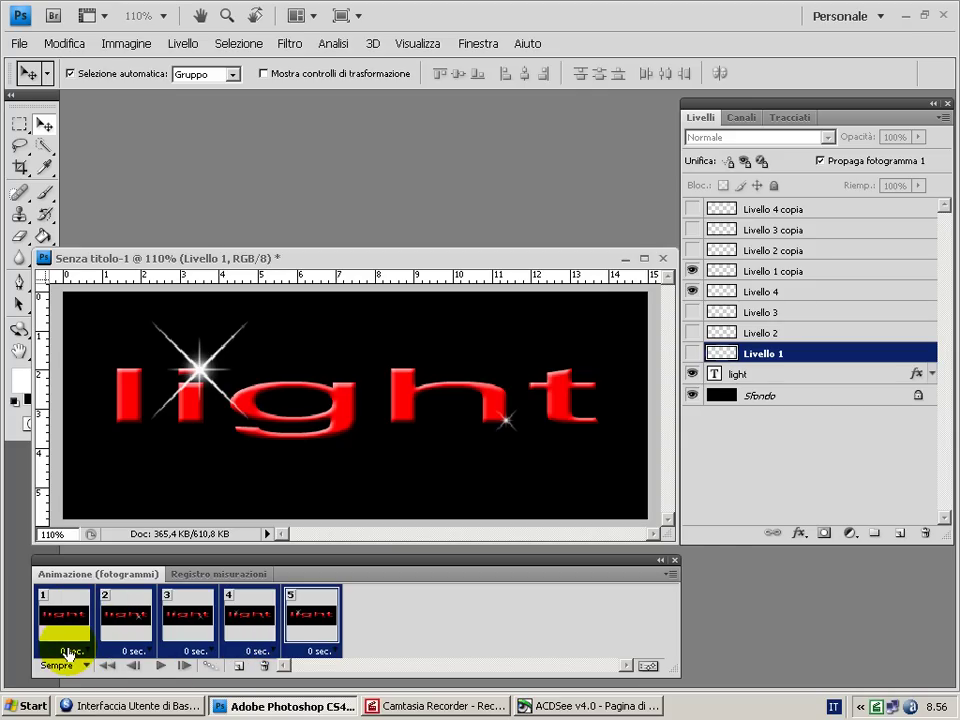
left_click(72, 651)
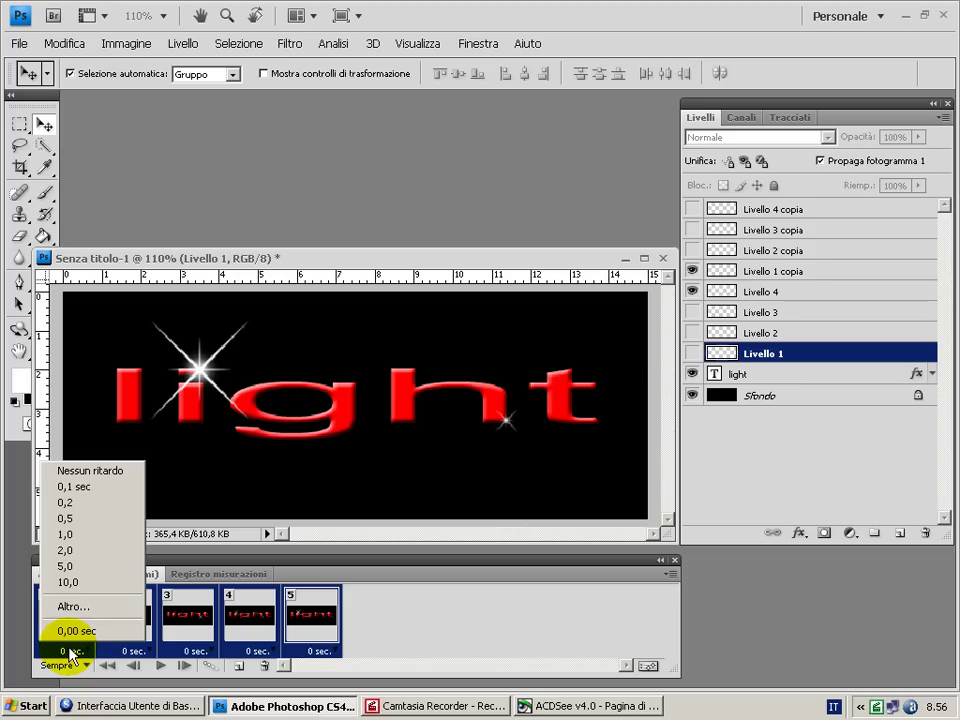
left_click(101, 490)
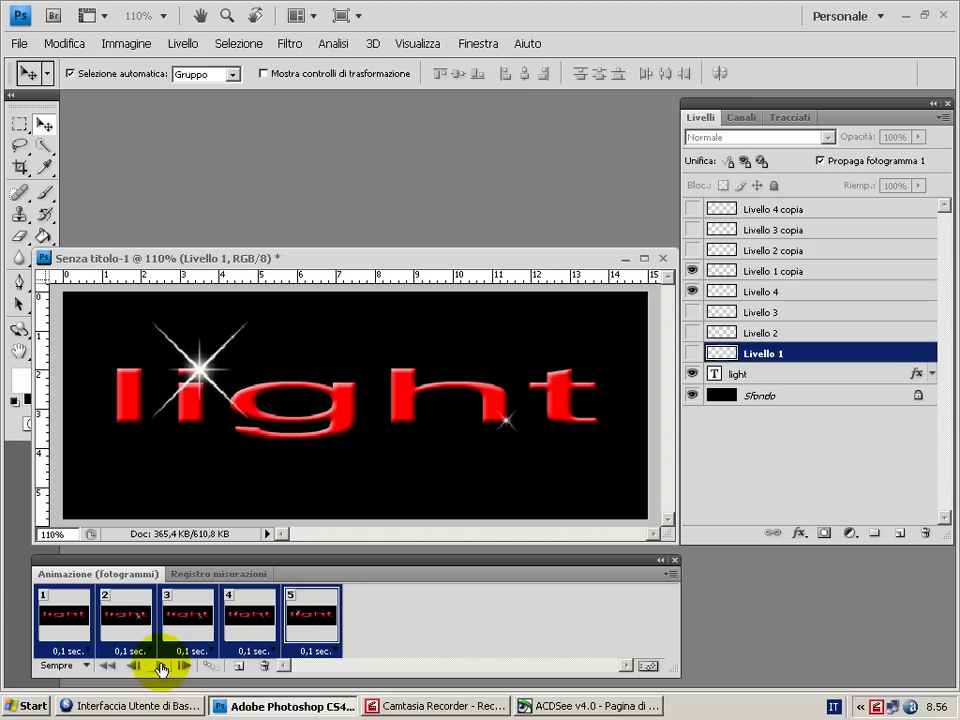
left_click(160, 666)
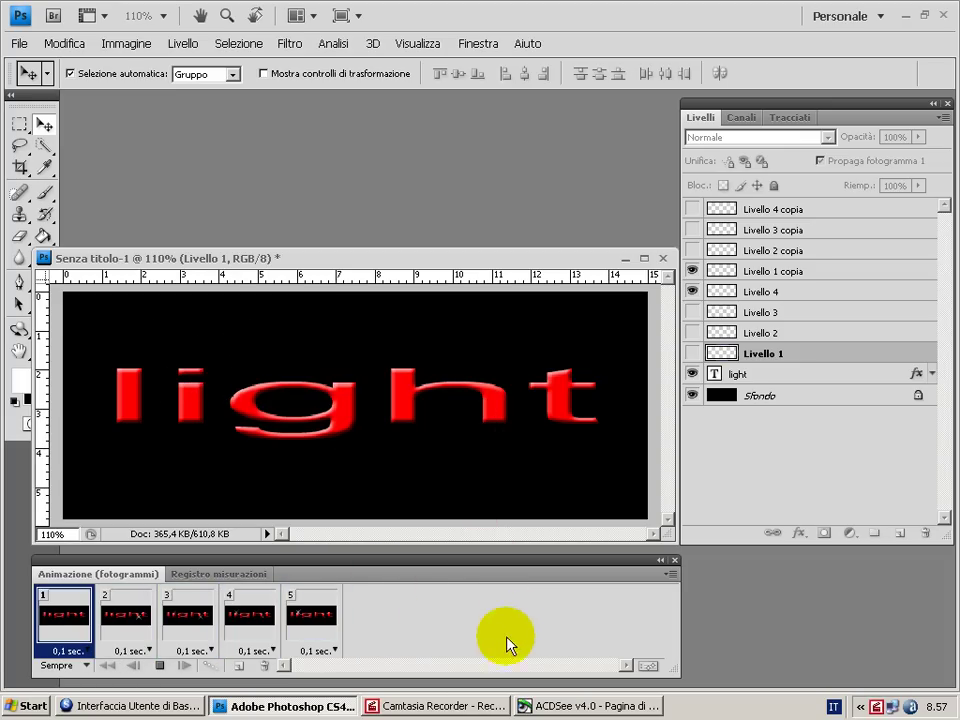
- Stop playback, then preview the five-frame sparkle animation as a looping 256-colour GIF in Save for Web
left_click(159, 665)
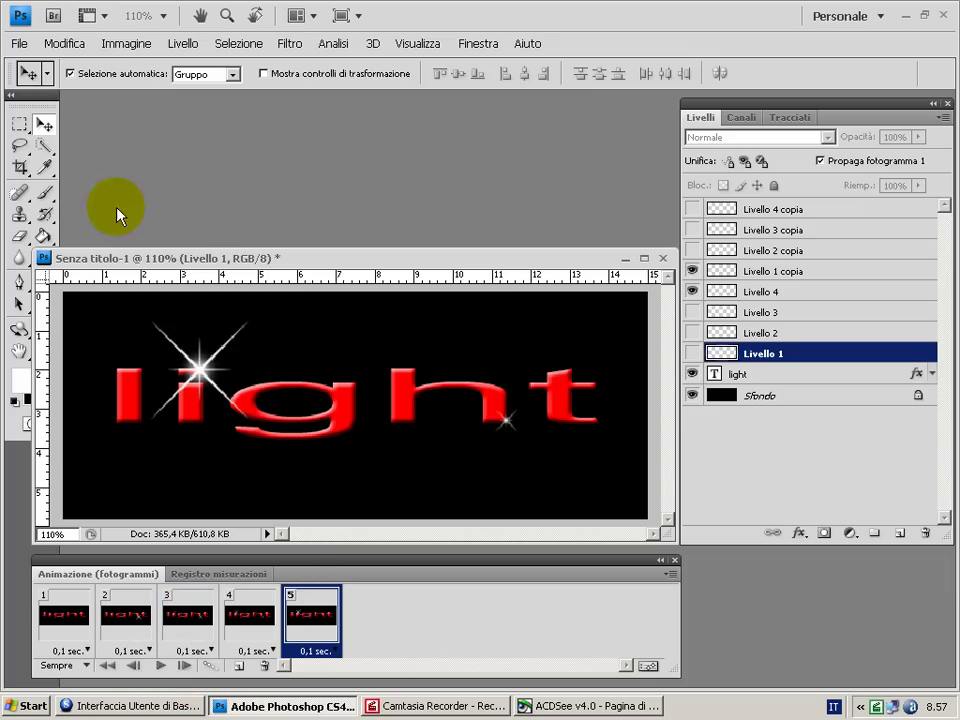
left_click(19, 45)
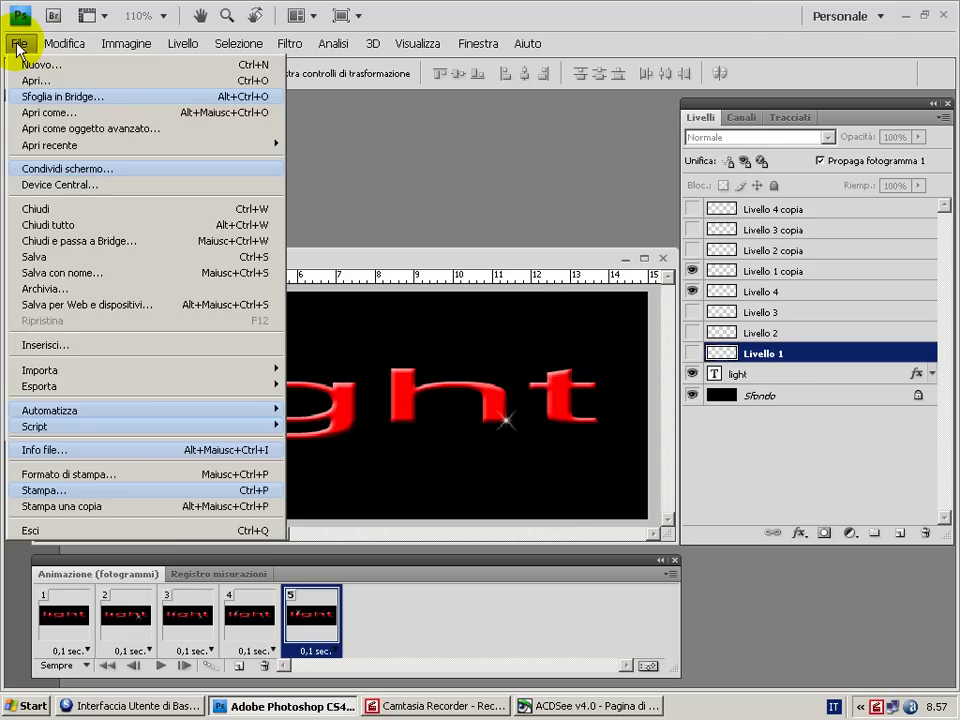
left_click(134, 306)
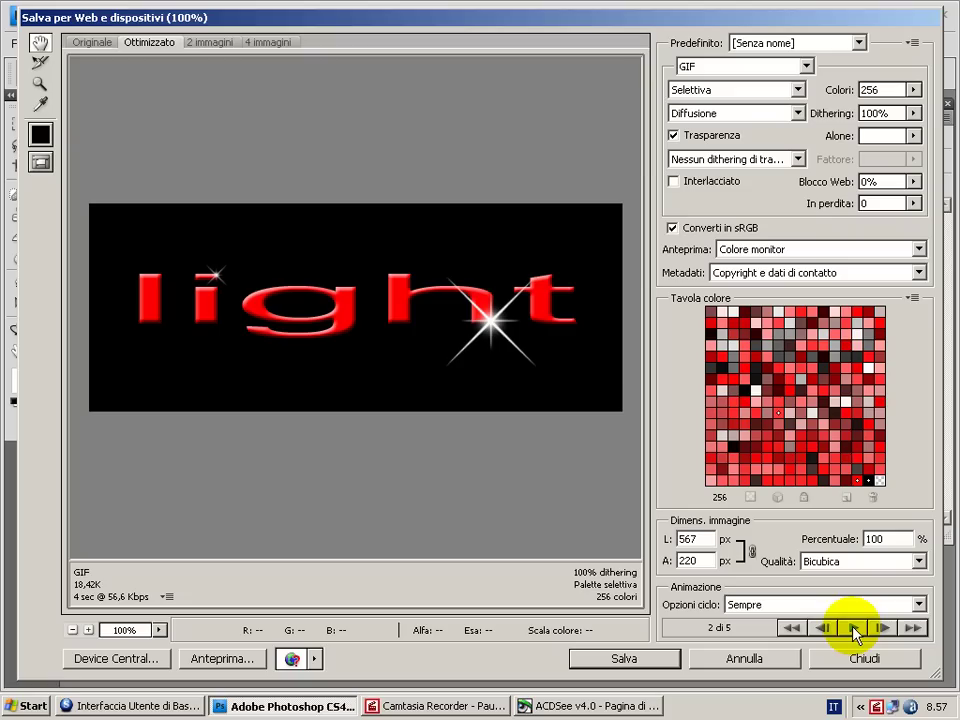
left_click(853, 627)
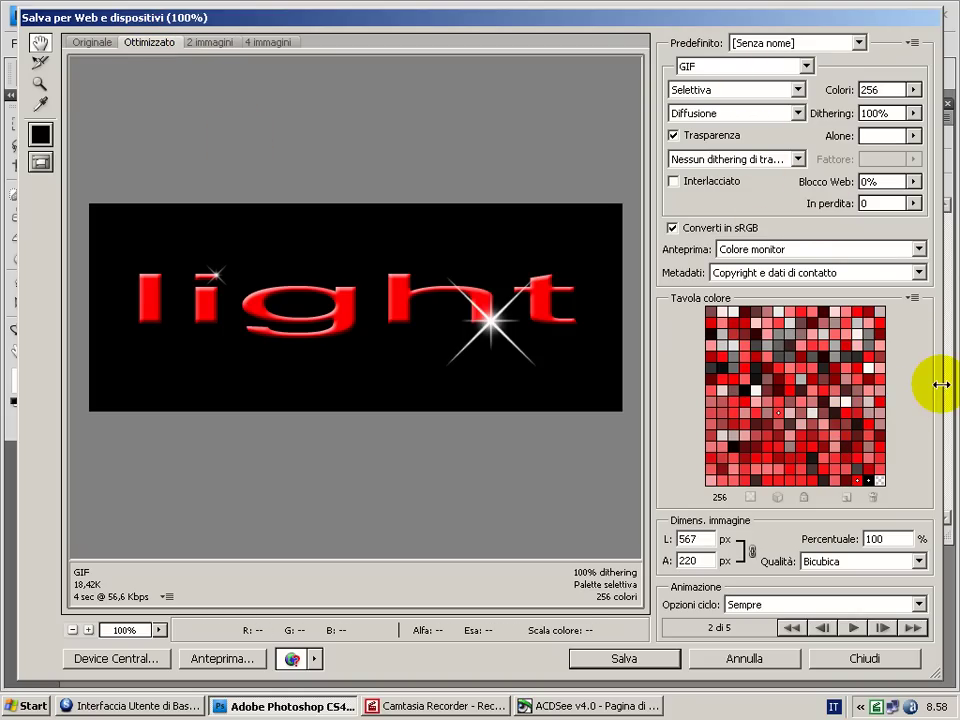
left_click(885, 540)
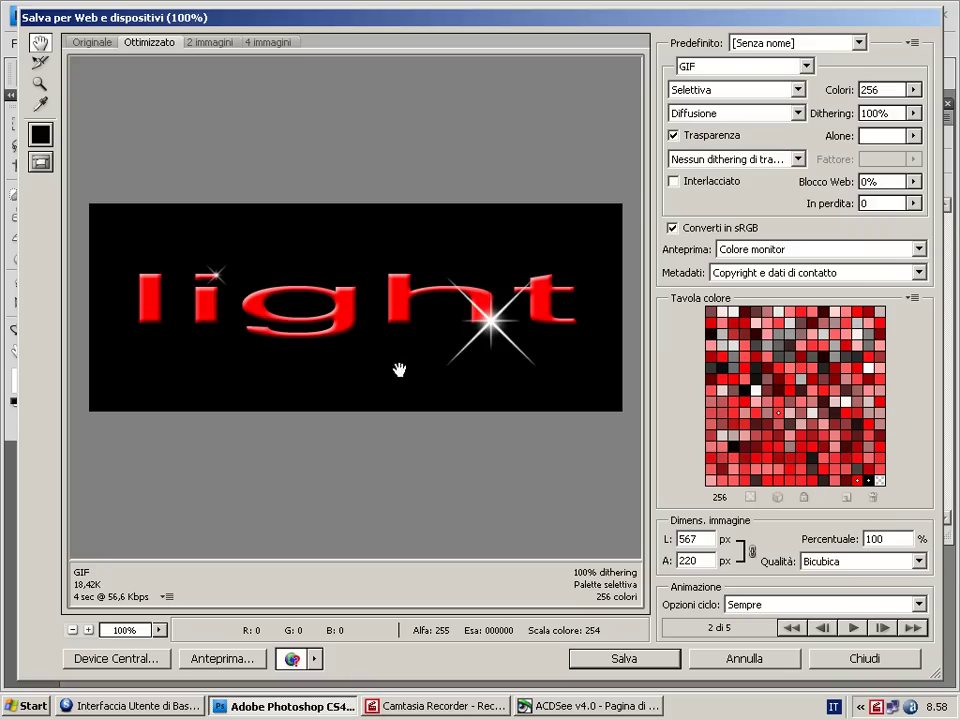
left_click(852, 628)
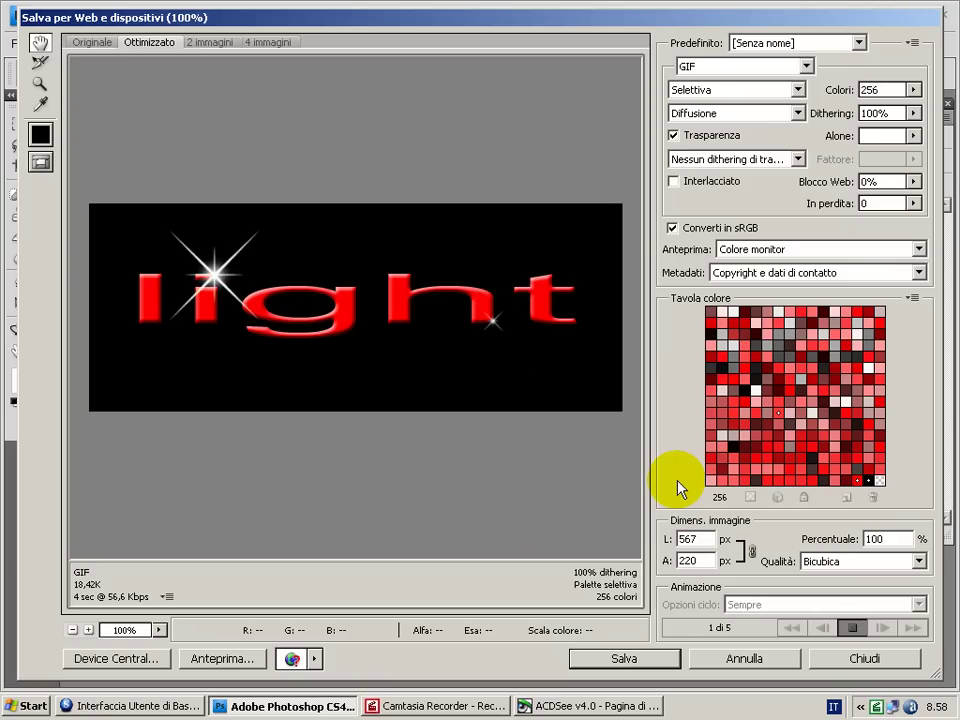
- Close Save for Web without saving, returning to the Senza titolo-1 document
key("Escape")
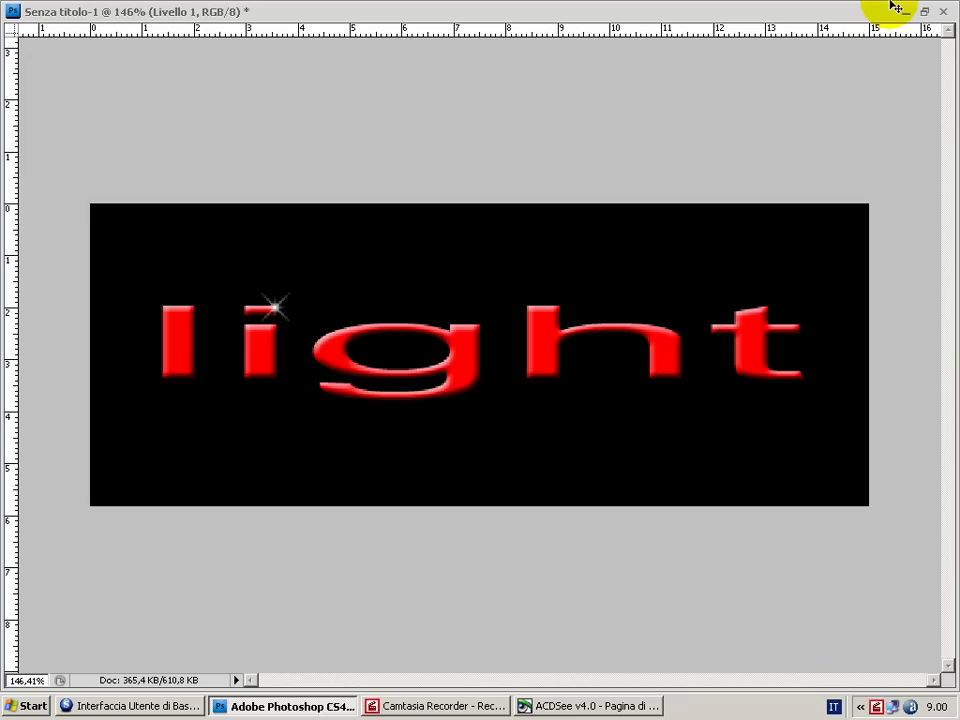